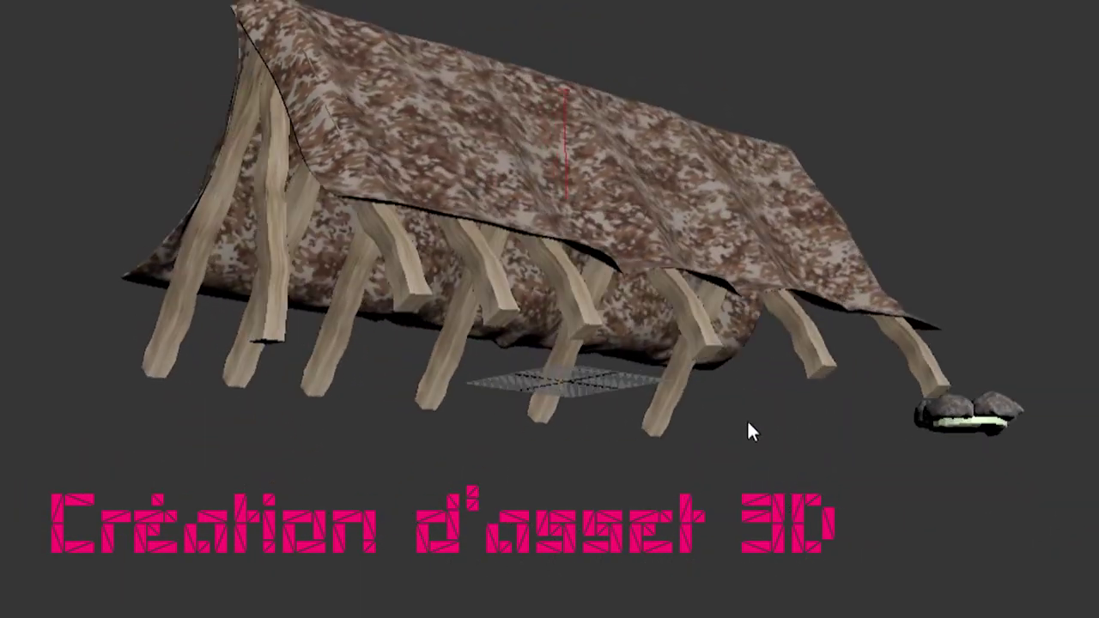
Orbit the finished camouflage tent to view it from above and from its other side
{"action": "mouse_move", "coordinate": [747, 430]}
{"action": "middle_mouse_down"}
{"action": "mouse_move", "coordinate": [507, 464]}
{"action": "mouse_move", "coordinate": [324, 530]}
{"action": "mouse_move", "coordinate": [111, 501]}
{"action": "mouse_move", "coordinate": [697, 503]}
{"action": "middle_mouse_up"}
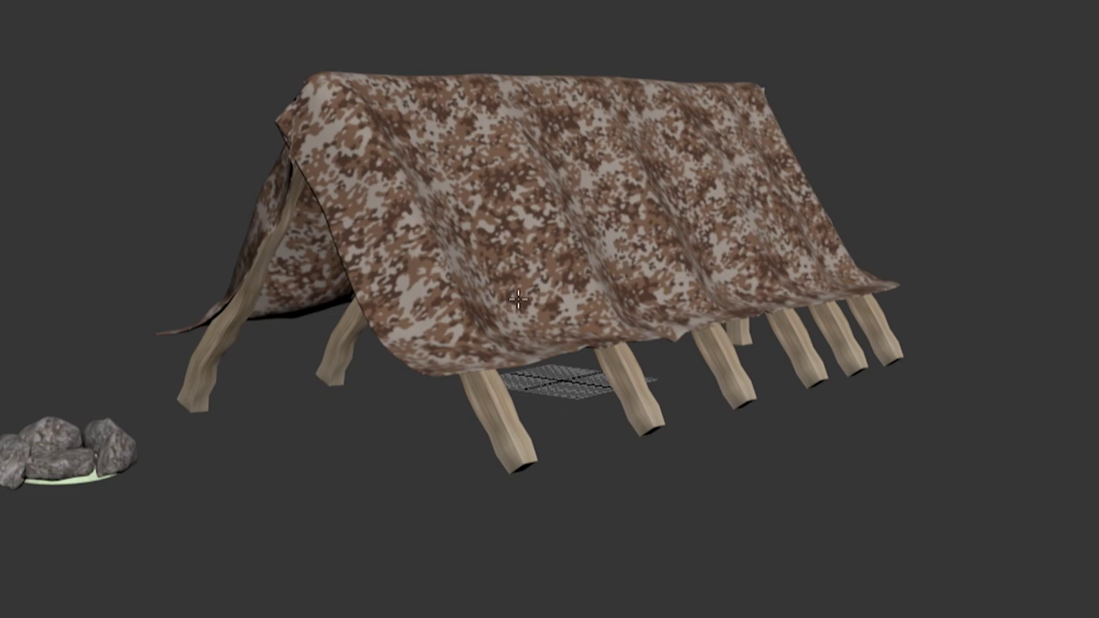
{"action": "mouse_move", "coordinate": [384, 467]}
{"action": "middle_mouse_down"}
{"action": "mouse_move", "coordinate": [667, 492]}
{"action": "mouse_move", "coordinate": [844, 481]}
{"action": "mouse_move", "coordinate": [817, 434]}
{"action": "mouse_move", "coordinate": [702, 430]}
{"action": "mouse_move", "coordinate": [574, 447]}
{"action": "mouse_move", "coordinate": [384, 527]}
{"action": "mouse_move", "coordinate": [145, 501]}
{"action": "mouse_move", "coordinate": [584, 506]}
{"action": "mouse_move", "coordinate": [445, 502]}
{"action": "mouse_move", "coordinate": [478, 503]}
{"action": "middle_mouse_up"}
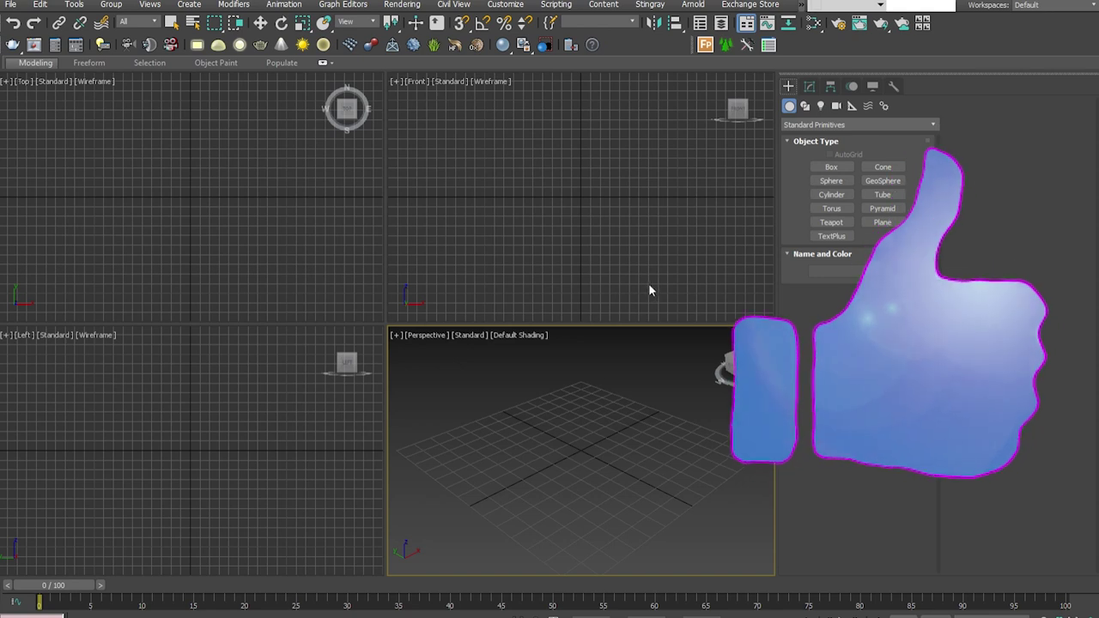
Draw a plane in Top view and set it to 800 × 600 cm with 50 × 50 segments
{"action": "key", "text": "alt+w"}
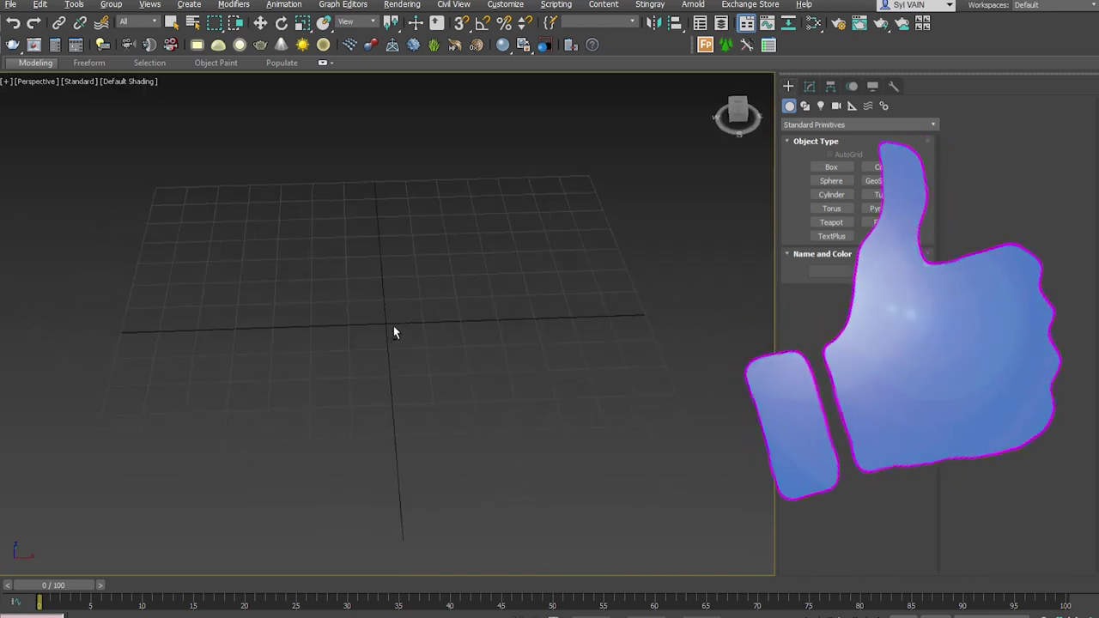
{"action": "left_click", "coordinate": [882, 222]}
{"action": "key", "text": "t"}
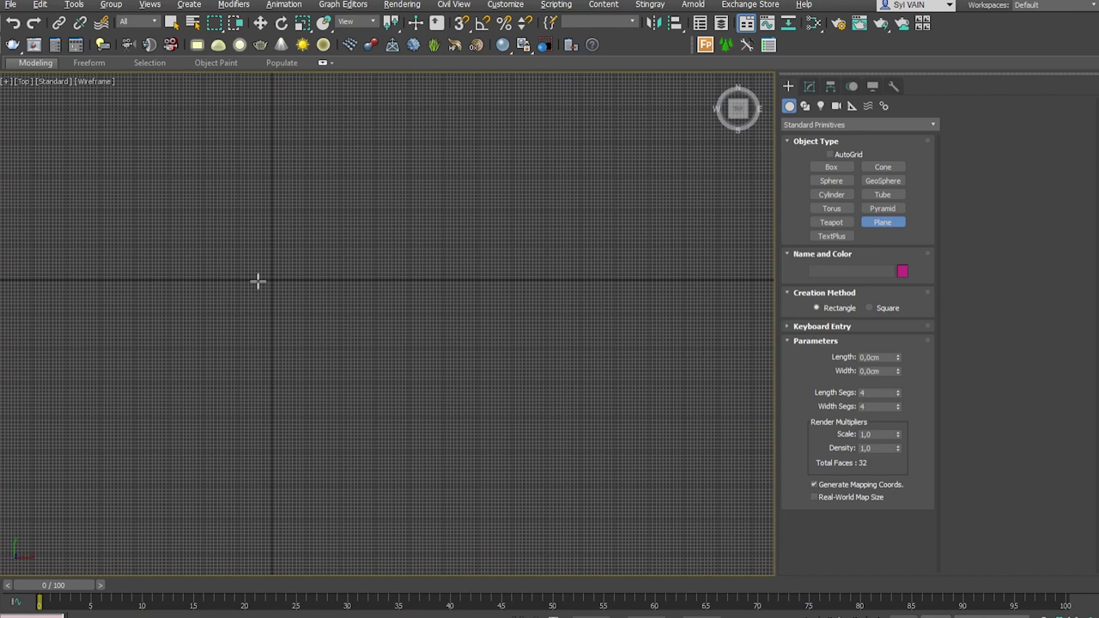
{"action": "mouse_move", "coordinate": [258, 281]}
{"action": "left_mouse_down"}
{"action": "mouse_move", "coordinate": [182, 232]}
{"action": "mouse_move", "coordinate": [418, 426]}
{"action": "left_mouse_up"}
{"action": "left_click", "coordinate": [808, 86]}
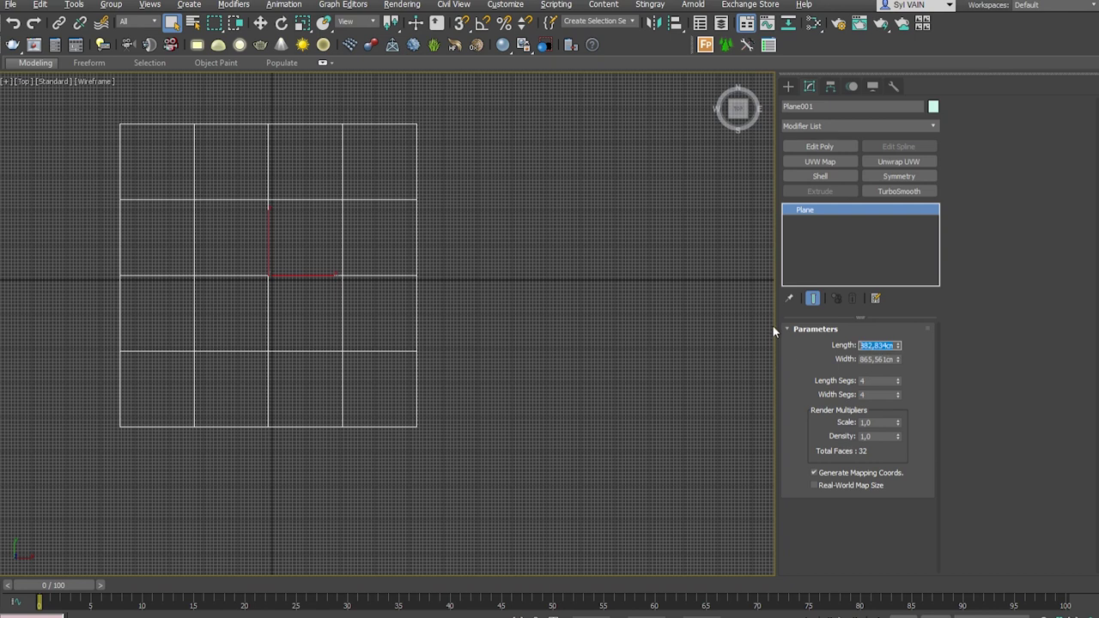
{"action": "key", "text": "Tab"}
{"action": "type", "text": "0"}
{"action": "key", "text": "Return"}
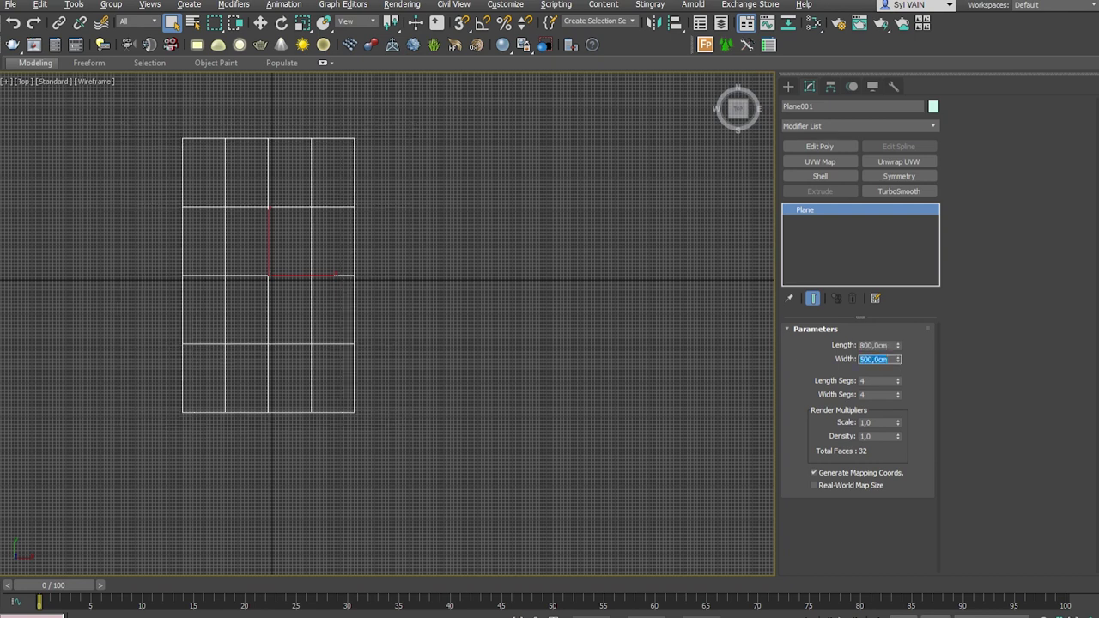
{"action": "type", "text": "600"}
{"action": "key", "text": "Return"}
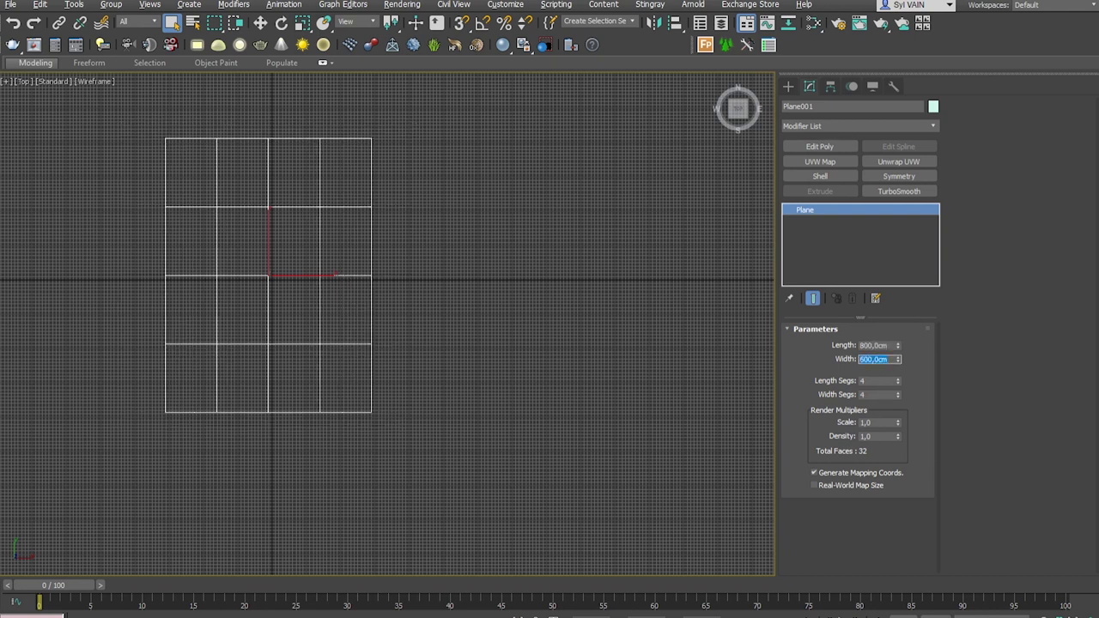
{"action": "key", "text": "Tab"}
{"action": "type", "text": "50"}
{"action": "key", "text": "Return"}
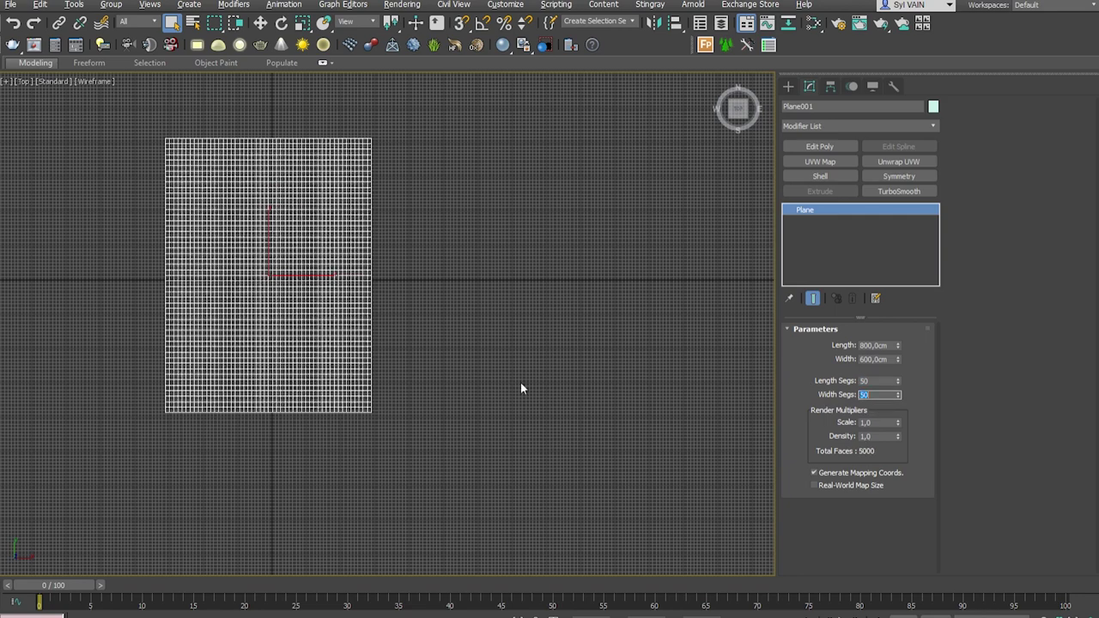
Raise the plane above the ground grid in a shaded perspective view with edged faces
{"action": "middle_click_drag", "start_coordinate": [375, 381], "coordinate": [314, 312], "text": "alt"}
{"action": "key", "text": "p"}
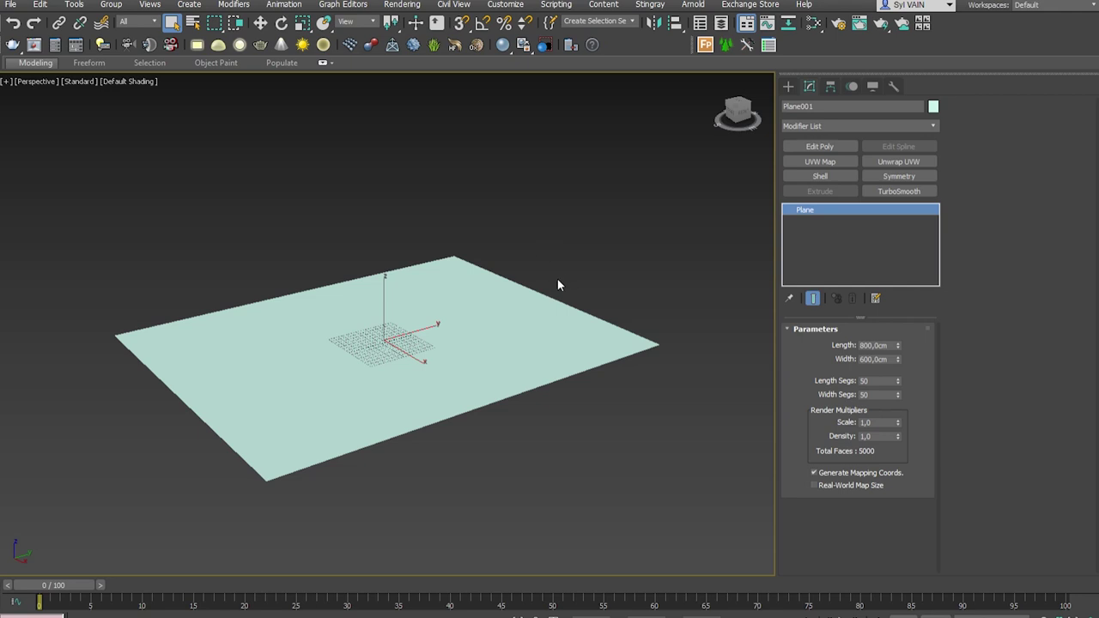
{"action": "key", "text": "F4"}
{"action": "key", "text": "w"}
{"action": "left_click_drag", "start_coordinate": [385, 311], "coordinate": [382, 129]}
{"action": "mouse_move", "coordinate": [382, 129]}
{"action": "middle_mouse_down", "text": "alt"}
{"action": "mouse_move", "coordinate": [377, 275]}
{"action": "mouse_move", "coordinate": [726, 311]}
{"action": "middle_mouse_up", "text": "alt"}
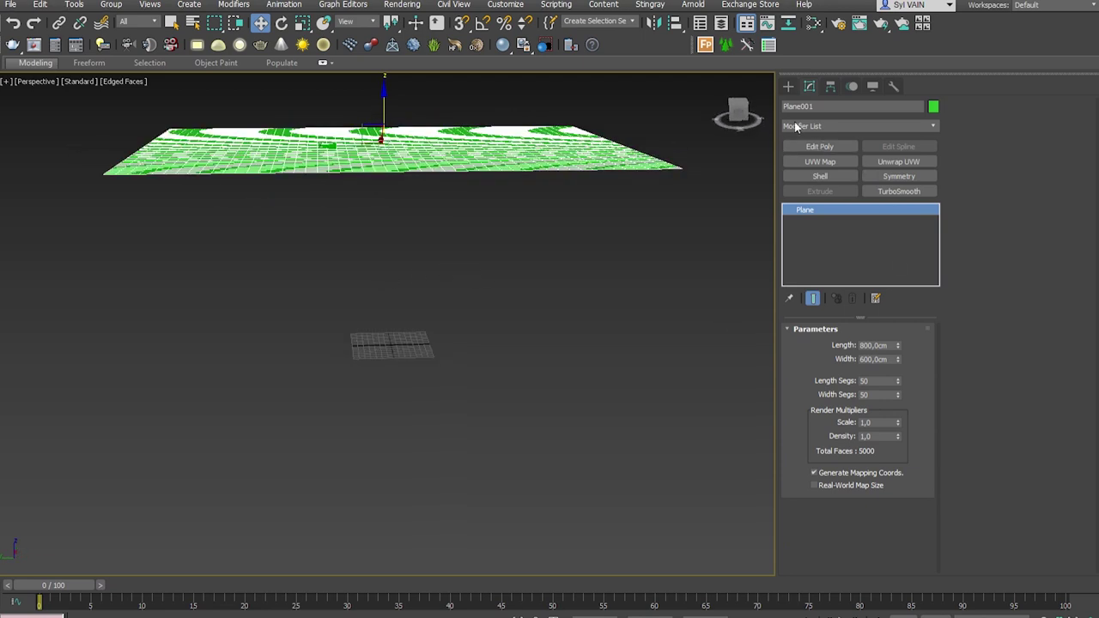
{"action": "left_click", "coordinate": [788, 86]}
{"action": "left_click", "coordinate": [831, 168]}
Draw a box below the plane and make it 20 × 20 × 300 cm with 3, 3 and 20 segments
{"action": "left_click_drag", "start_coordinate": [294, 361], "coordinate": [385, 373]}
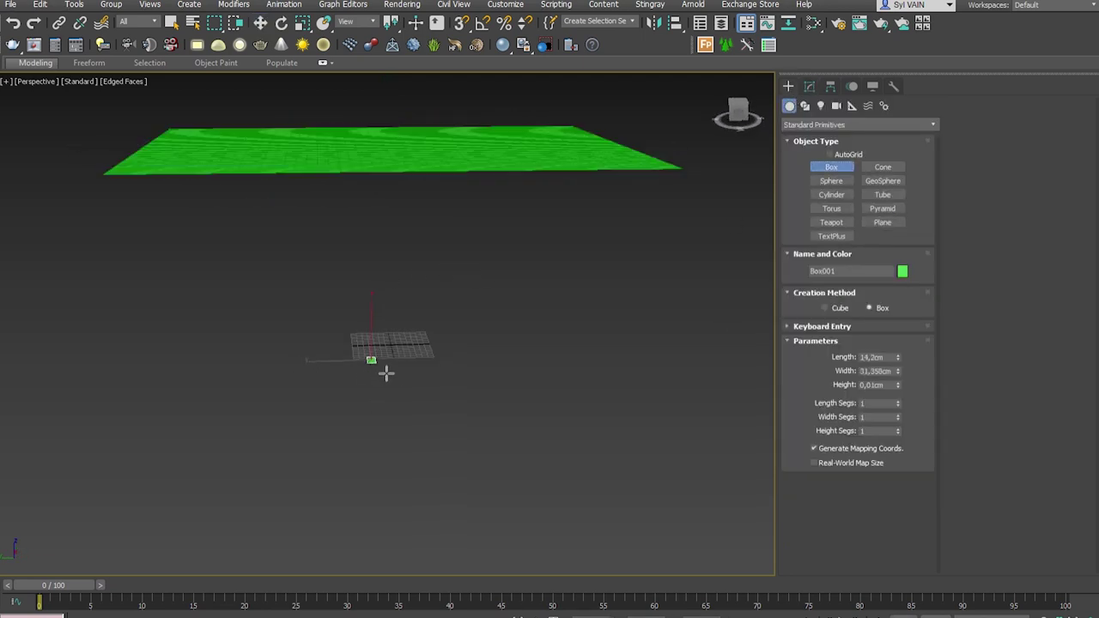
{"action": "left_click", "coordinate": [809, 86]}
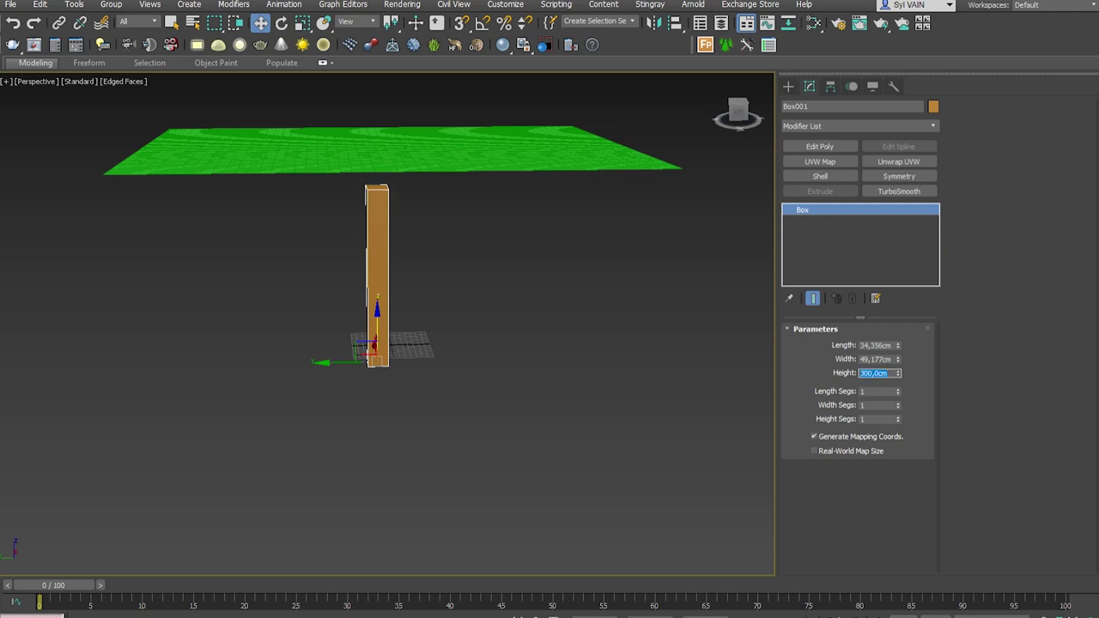
{"action": "key", "text": "Tab"}
{"action": "type", "text": "20"}
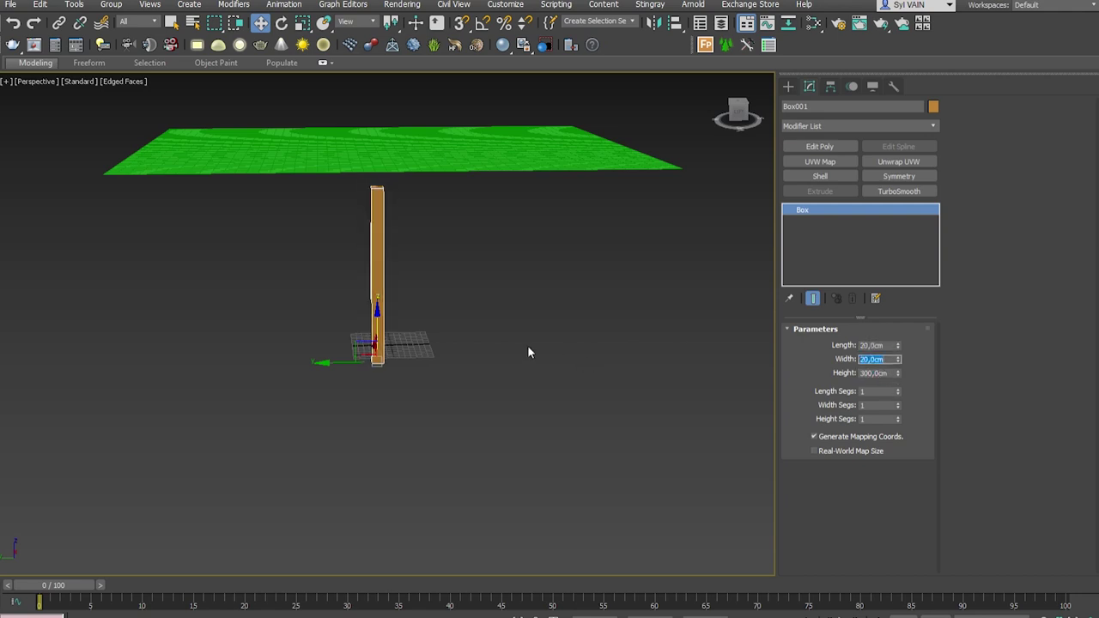
{"action": "middle_click_drag", "start_coordinate": [529, 352], "coordinate": [584, 361], "text": "alt"}
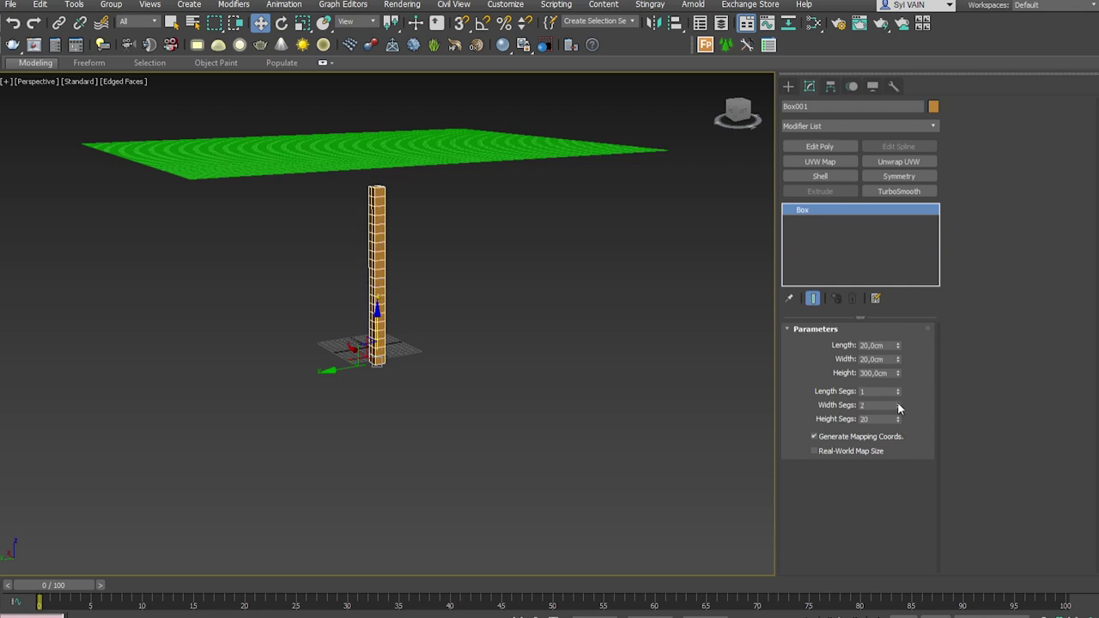
{"action": "left_click", "coordinate": [897, 402]}
{"action": "scroll", "coordinate": [410, 272], "scroll_direction": "up", "scroll_amount": 5}
{"action": "left_click_drag", "start_coordinate": [897, 389], "coordinate": [897, 377]}
{"action": "scroll", "coordinate": [446, 376], "scroll_direction": "up", "scroll_amount": 5}
{"action": "scroll", "coordinate": [447, 376], "scroll_direction": "down", "scroll_amount": 2}
{"action": "scroll", "coordinate": [370, 361], "scroll_direction": "down", "scroll_amount": 2}
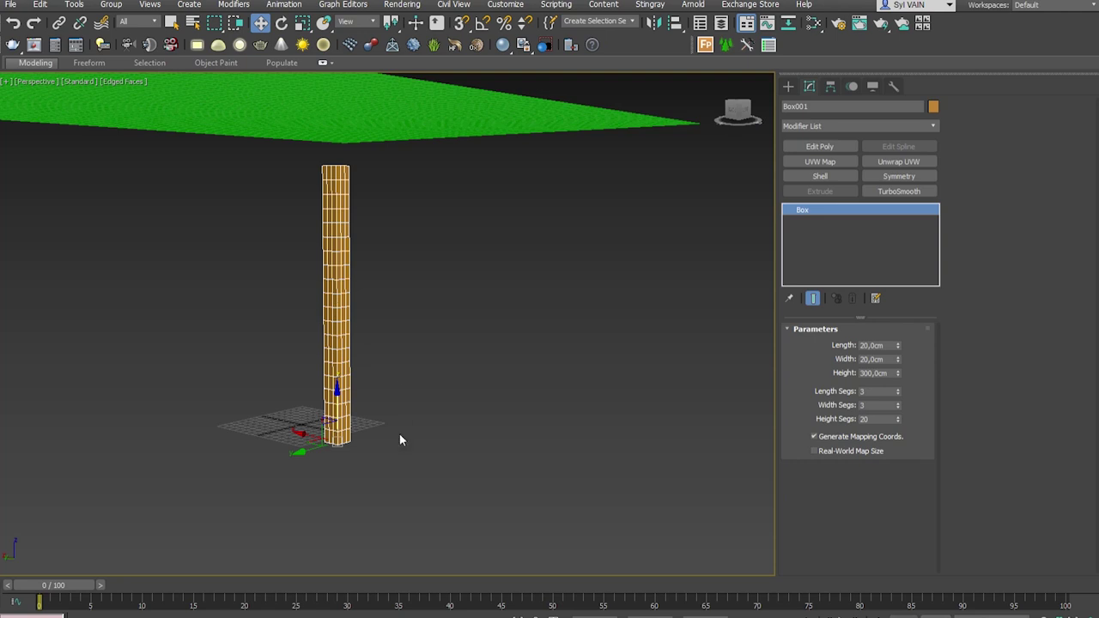
{"action": "left_click", "coordinate": [821, 127]}
Apply a Noise modifier to the post with seed 158, strength X 5.43 cm and Y 6.73 cm
{"action": "type", "text": "noise"}
{"action": "key", "text": "Return"}
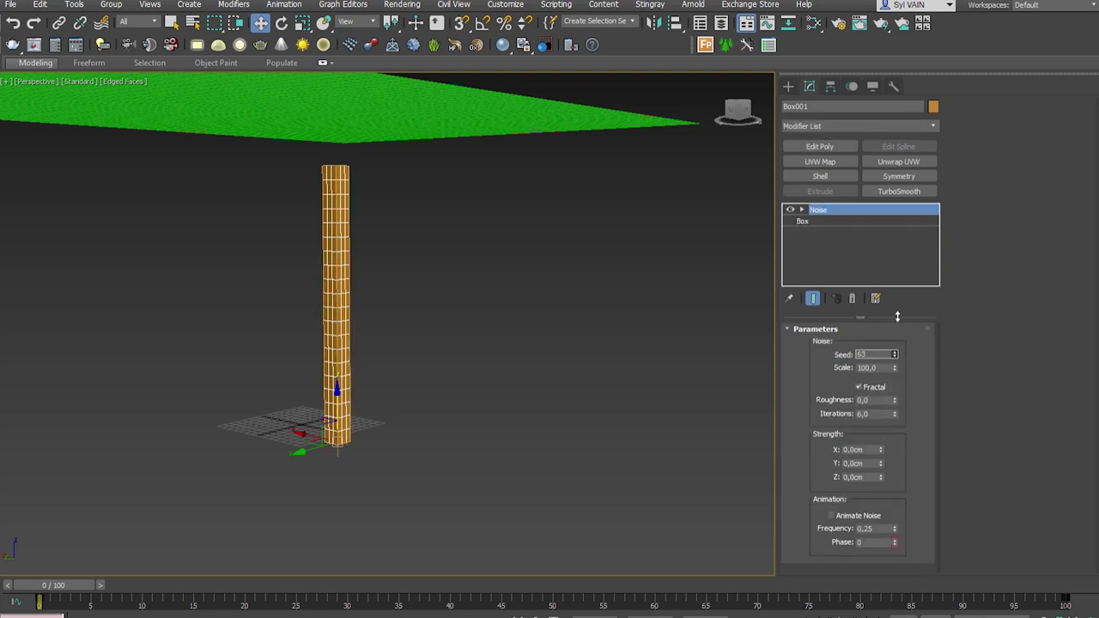
{"action": "left_click_drag", "start_coordinate": [896, 309], "coordinate": [896, 292]}
{"action": "scroll", "coordinate": [309, 356], "scroll_direction": "up", "scroll_amount": 5}
{"action": "left_click_drag", "start_coordinate": [879, 449], "coordinate": [879, 412]}
{"action": "scroll", "coordinate": [360, 331], "scroll_direction": "down", "scroll_amount": 4}
{"action": "scroll", "coordinate": [415, 282], "scroll_direction": "up", "scroll_amount": 2}
{"action": "left_click_drag", "start_coordinate": [879, 463], "coordinate": [942, 51]}
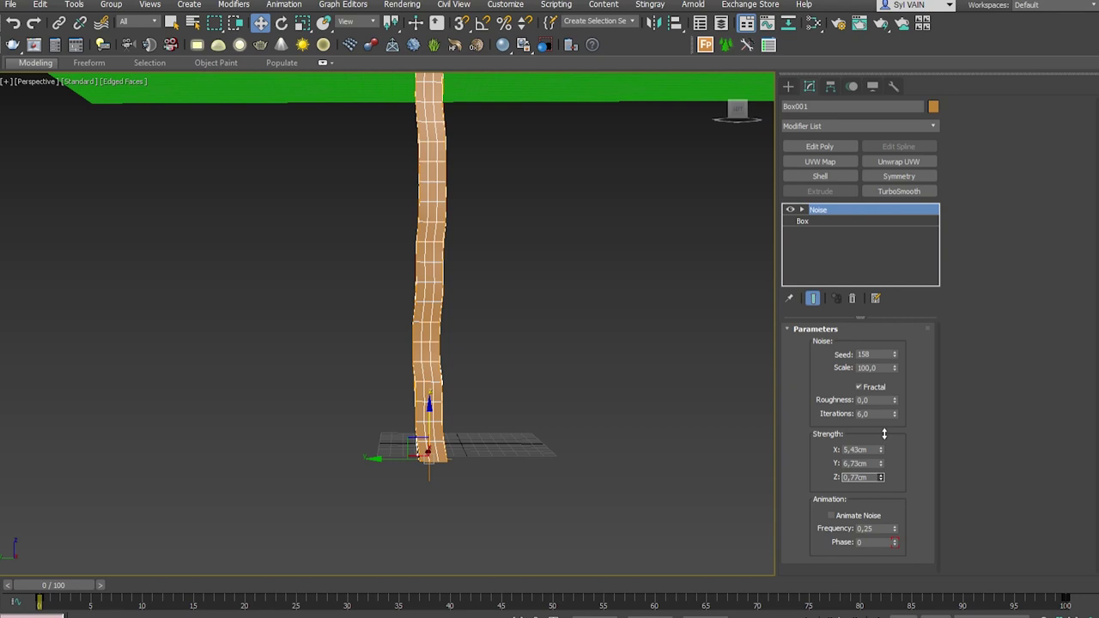
Set the Noise roughness to 0.36 and lower its scale to 65 to reshape the post
{"action": "left_click_drag", "start_coordinate": [895, 409], "coordinate": [895, 369]}
{"action": "mouse_move", "coordinate": [481, 274]}
{"action": "middle_mouse_down", "text": "alt"}
{"action": "mouse_move", "coordinate": [659, 297]}
{"action": "mouse_move", "coordinate": [558, 309]}
{"action": "mouse_move", "coordinate": [473, 356]}
{"action": "mouse_move", "coordinate": [473, 321]}
{"action": "middle_mouse_up", "text": "alt"}
{"action": "key", "text": "F4"}
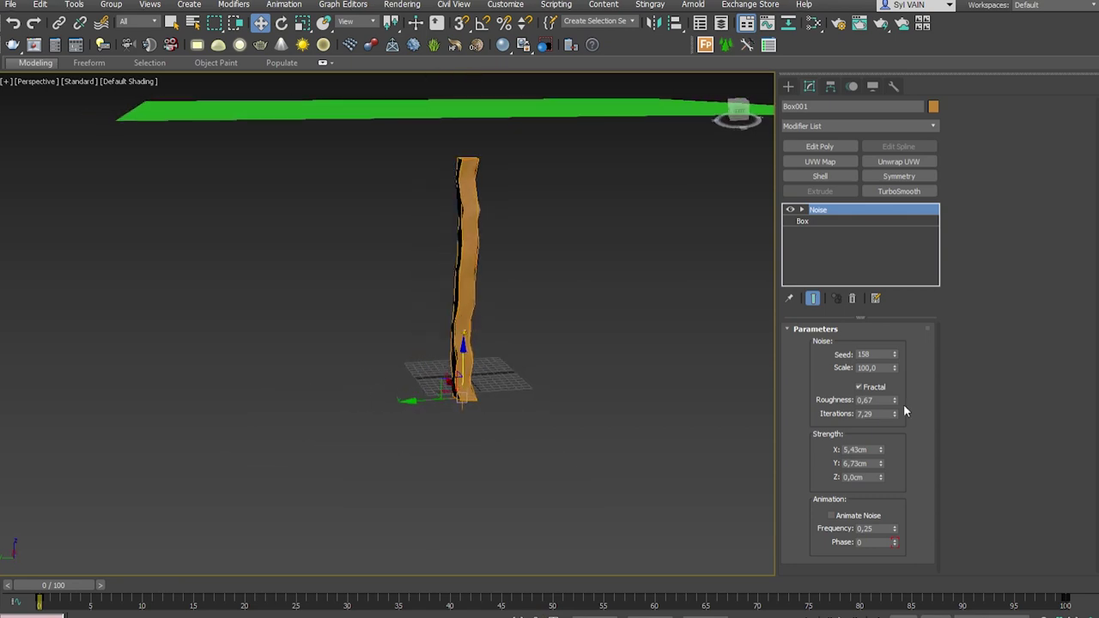
{"action": "left_click_drag", "start_coordinate": [896, 461], "coordinate": [898, 496]}
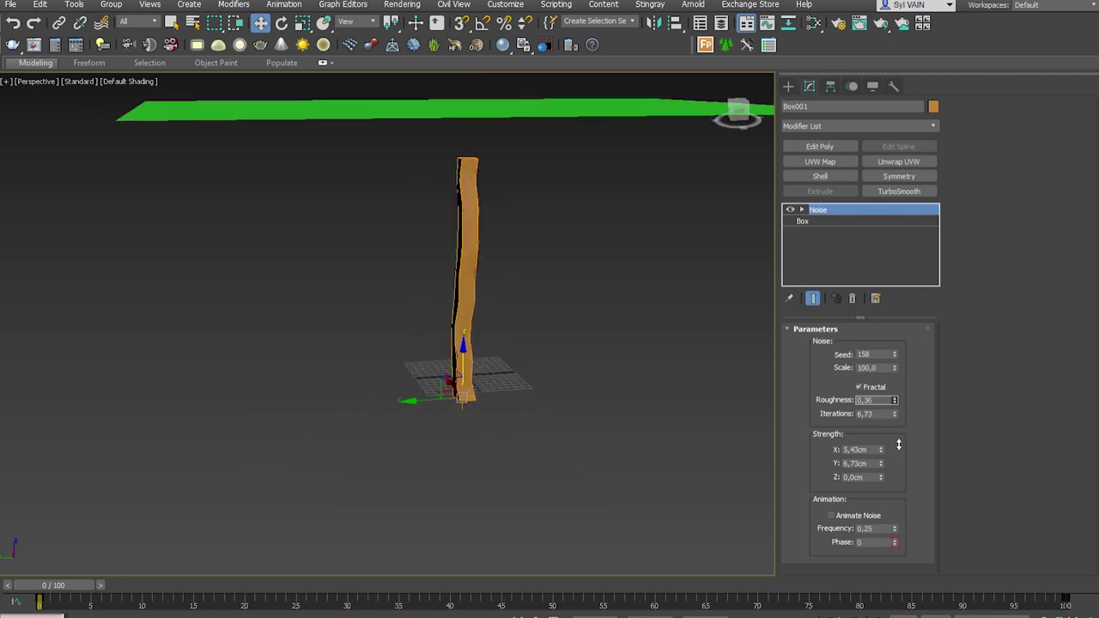
{"action": "mouse_move", "coordinate": [896, 375]}
{"action": "left_mouse_down"}
{"action": "mouse_move", "coordinate": [892, 407]}
{"action": "mouse_move", "coordinate": [890, 395]}
{"action": "left_mouse_up"}
{"action": "mouse_move", "coordinate": [601, 369]}
{"action": "middle_mouse_down", "text": "alt"}
{"action": "mouse_move", "coordinate": [541, 377]}
{"action": "mouse_move", "coordinate": [483, 412]}
{"action": "middle_mouse_up", "text": "alt"}
In Front view, clone the wavy post and slide the copy to the right
{"action": "key", "text": "t"}
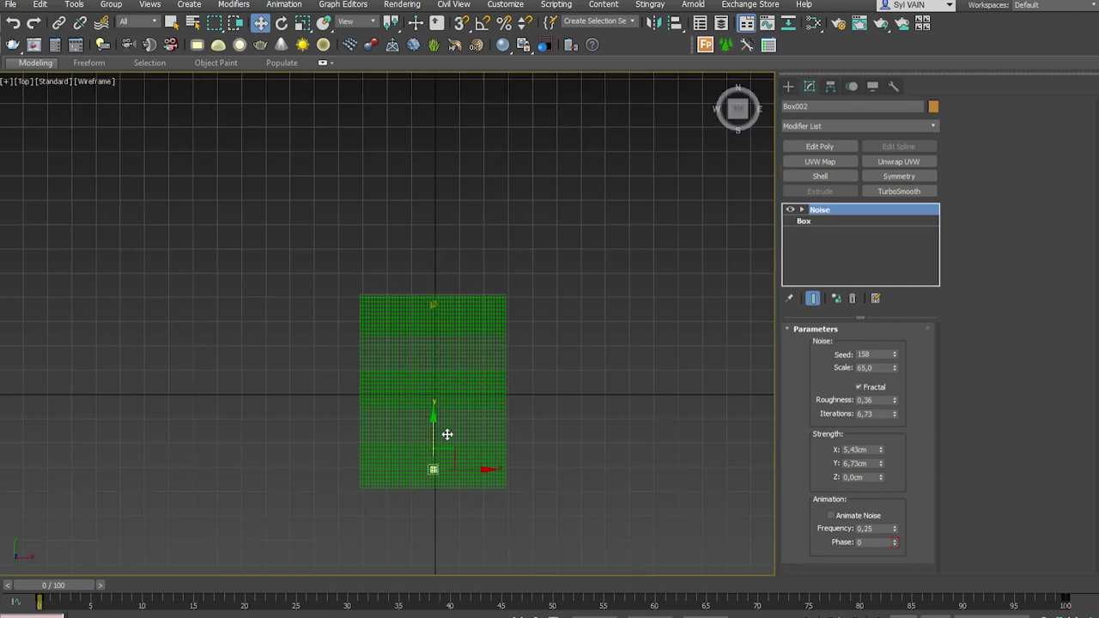
{"action": "key", "text": "p"}
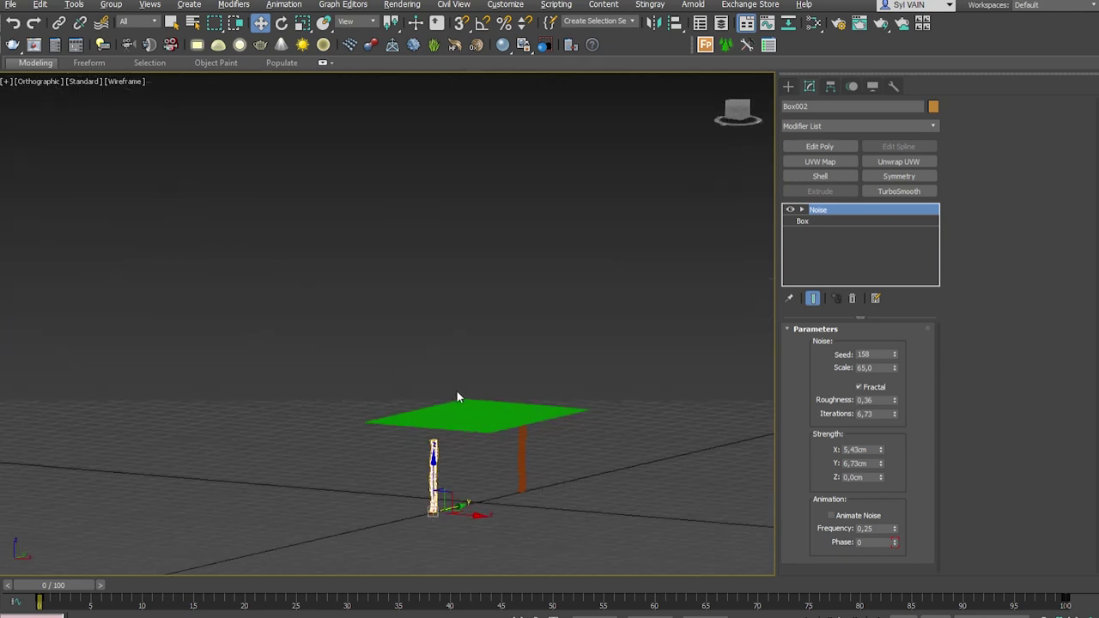
{"action": "key", "text": "f"}
{"action": "mouse_move", "coordinate": [434, 404]}
{"action": "left_mouse_down", "text": "shift"}
{"action": "mouse_move", "coordinate": [525, 405]}
{"action": "mouse_move", "coordinate": [496, 360]}
{"action": "mouse_move", "coordinate": [480, 365]}
{"action": "left_mouse_up", "text": "shift"}
{"action": "key", "text": "e"}
{"action": "key", "text": "w"}
{"action": "left_click_drag", "start_coordinate": [521, 395], "coordinate": [572, 401]}
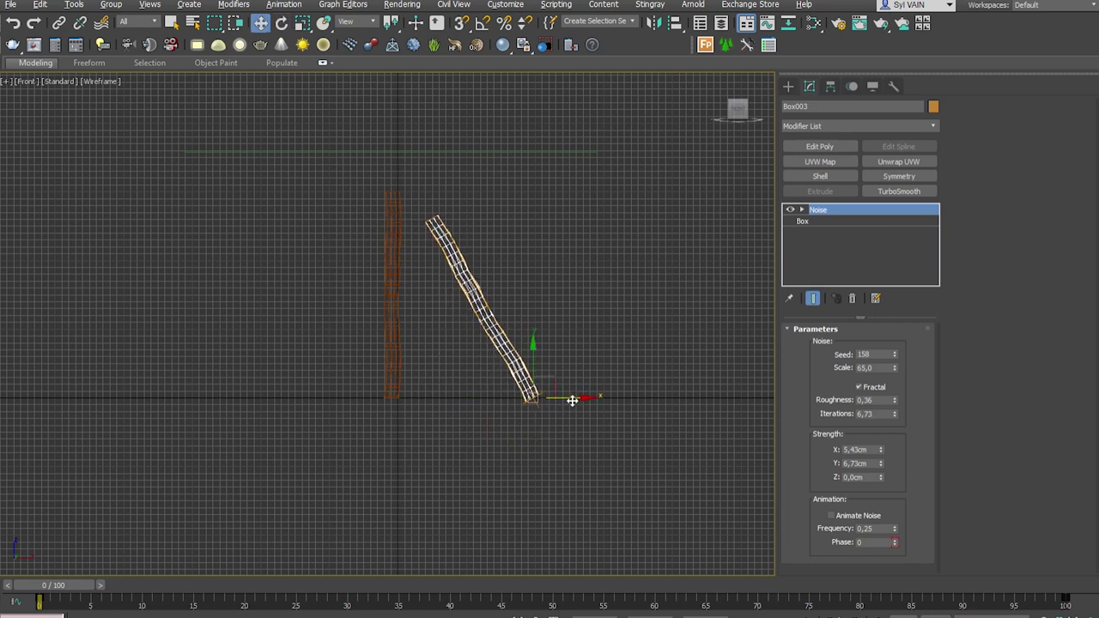
Make the copy 350 cm tall, tilt and mirror it, then slide the legs together into a tripod
{"action": "left_click", "coordinate": [802, 221]}
{"action": "left_click_drag", "start_coordinate": [897, 372], "coordinate": [897, 374]}
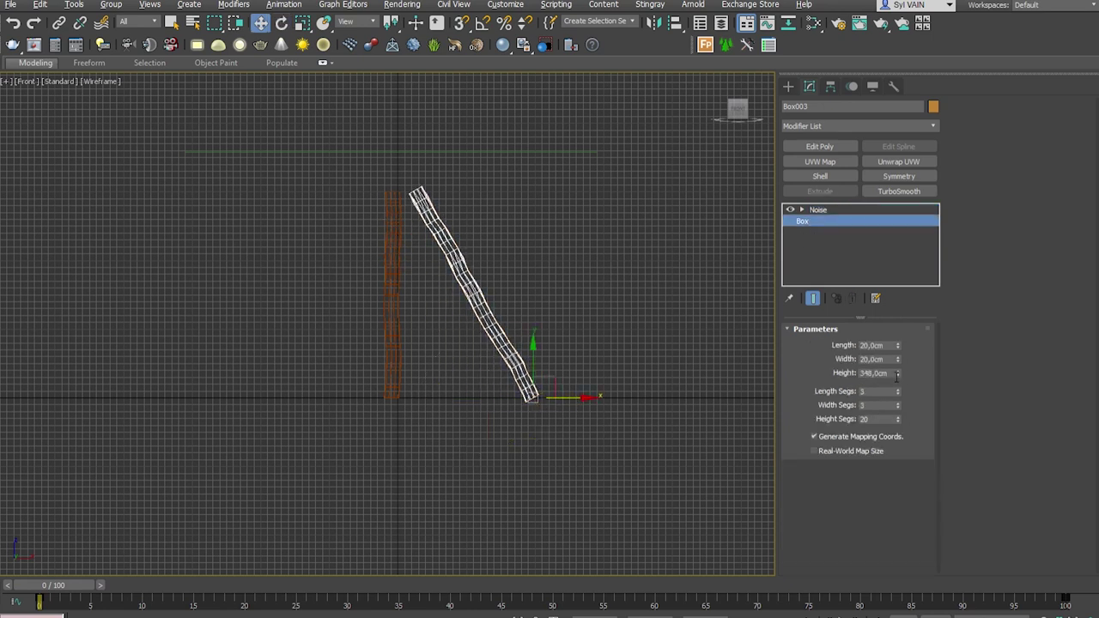
{"action": "key", "text": "Return"}
{"action": "left_click", "coordinate": [817, 210]}
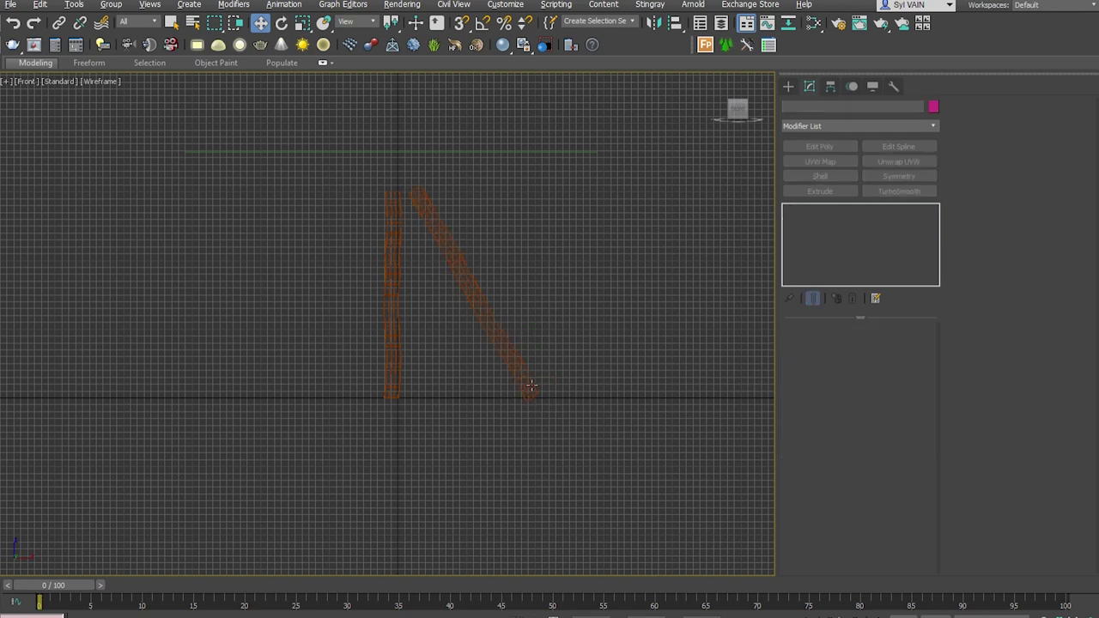
{"action": "key", "text": "e"}
{"action": "left_click_drag", "start_coordinate": [566, 363], "coordinate": [559, 364]}
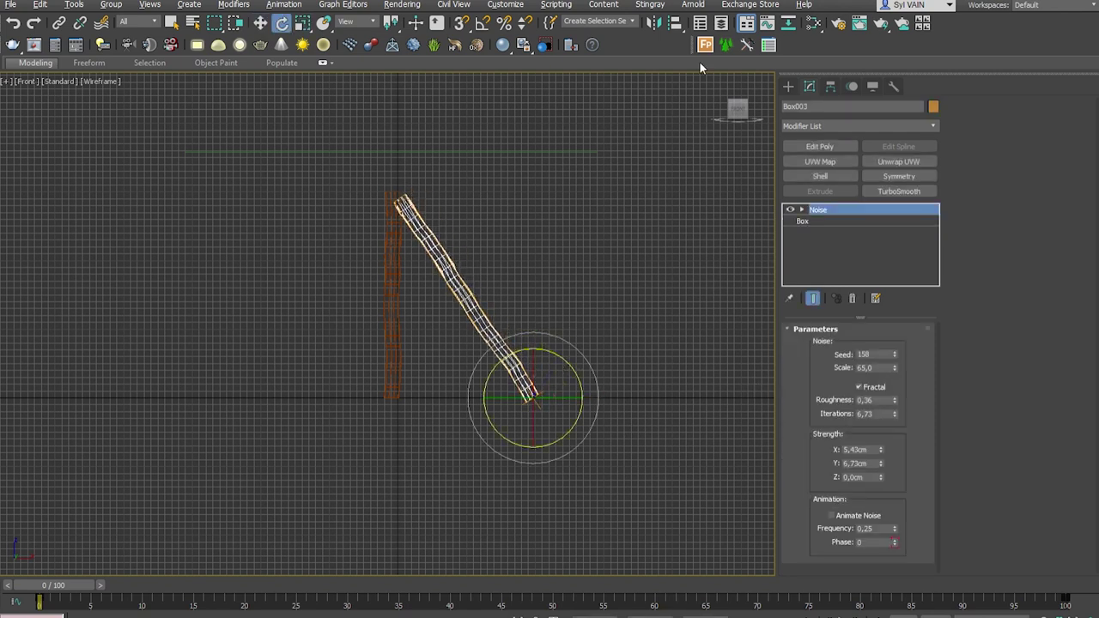
{"action": "left_click", "coordinate": [654, 24]}
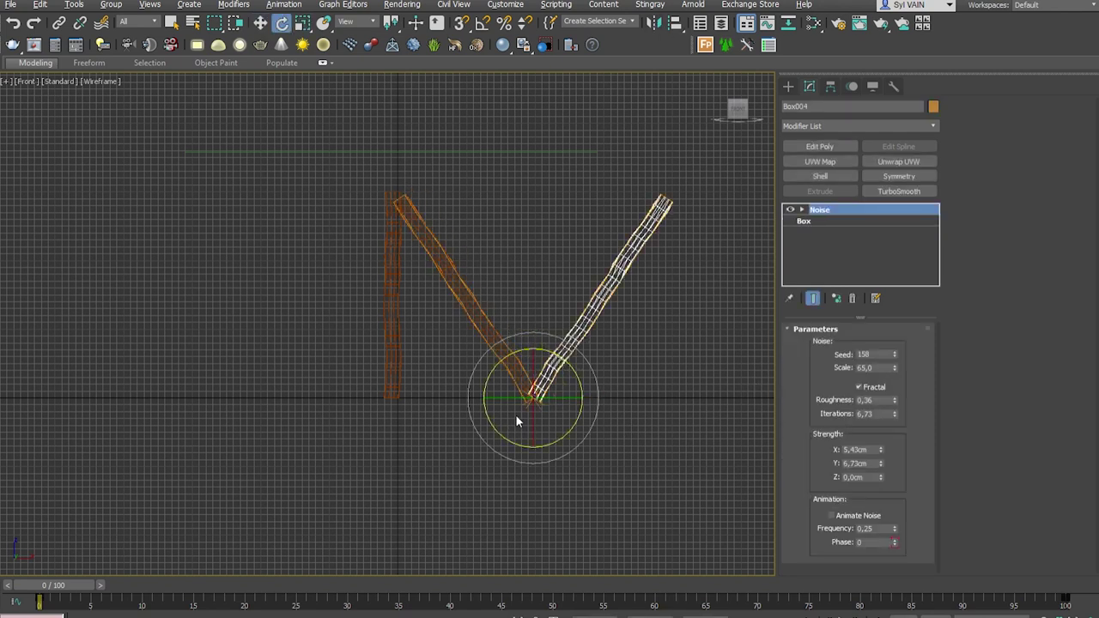
{"action": "key", "text": "w"}
{"action": "left_click_drag", "start_coordinate": [536, 418], "coordinate": [311, 405]}
{"action": "key", "text": "p"}
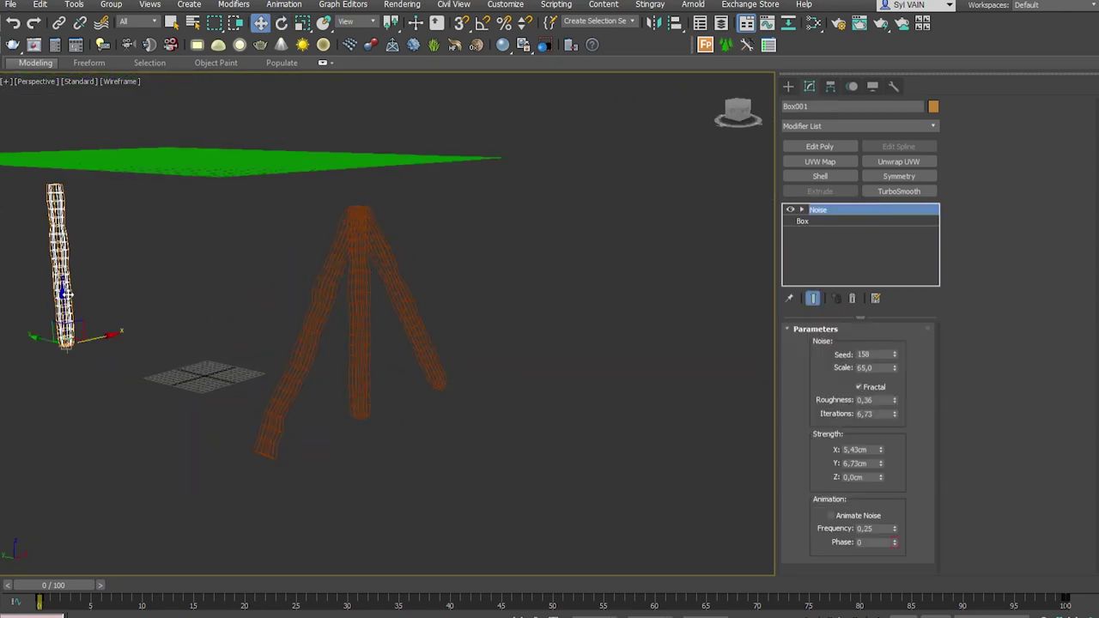
Add Edit Poly to the middle leg and attach the two side legs to it
{"action": "left_click", "coordinate": [373, 373]}
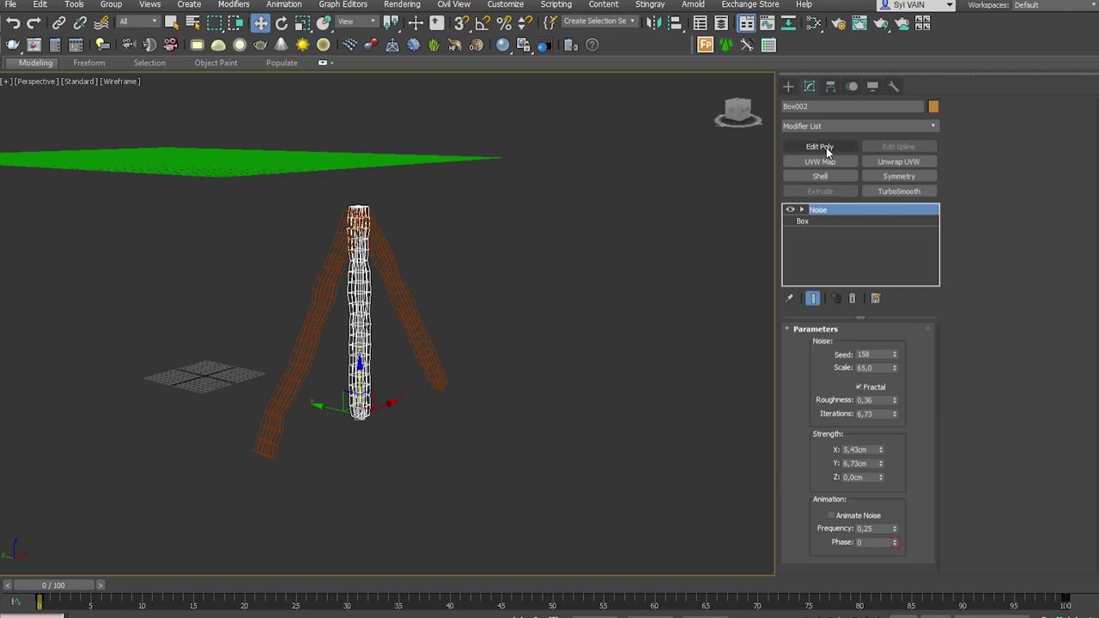
{"action": "left_click", "coordinate": [820, 147]}
{"action": "left_click", "coordinate": [986, 216]}
{"action": "left_click", "coordinate": [417, 326]}
{"action": "left_click", "coordinate": [309, 344]}
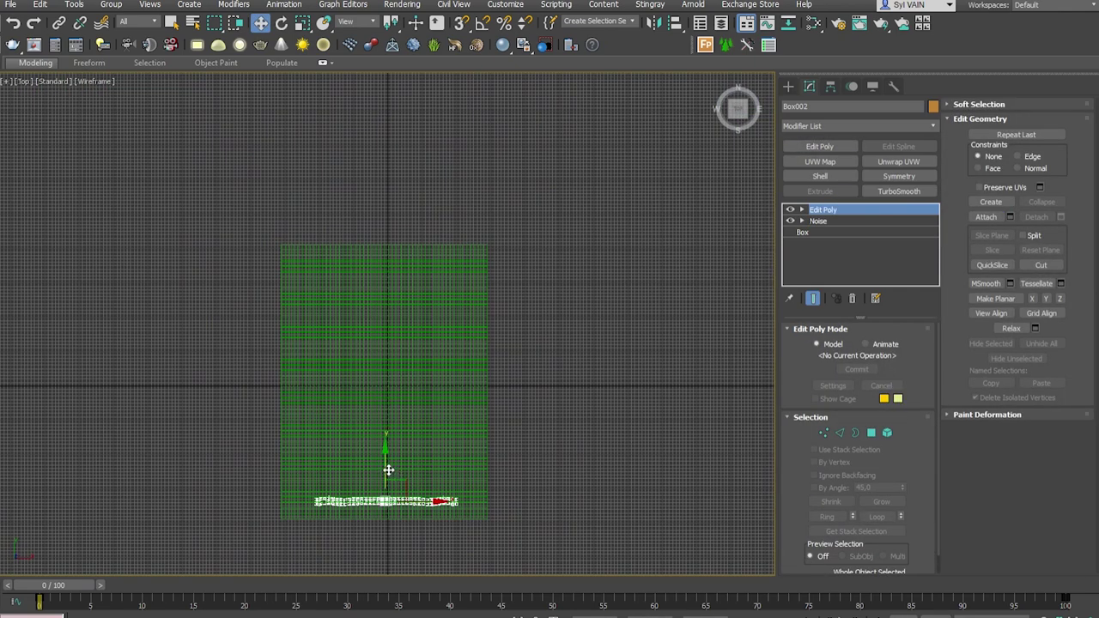
Apply the wood material to the joined tripod legs beneath the cloth plane
{"action": "left_click_drag", "start_coordinate": [385, 463], "coordinate": [383, 240]}
{"action": "middle_click_drag", "start_coordinate": [549, 378], "coordinate": [435, 276], "text": "alt"}
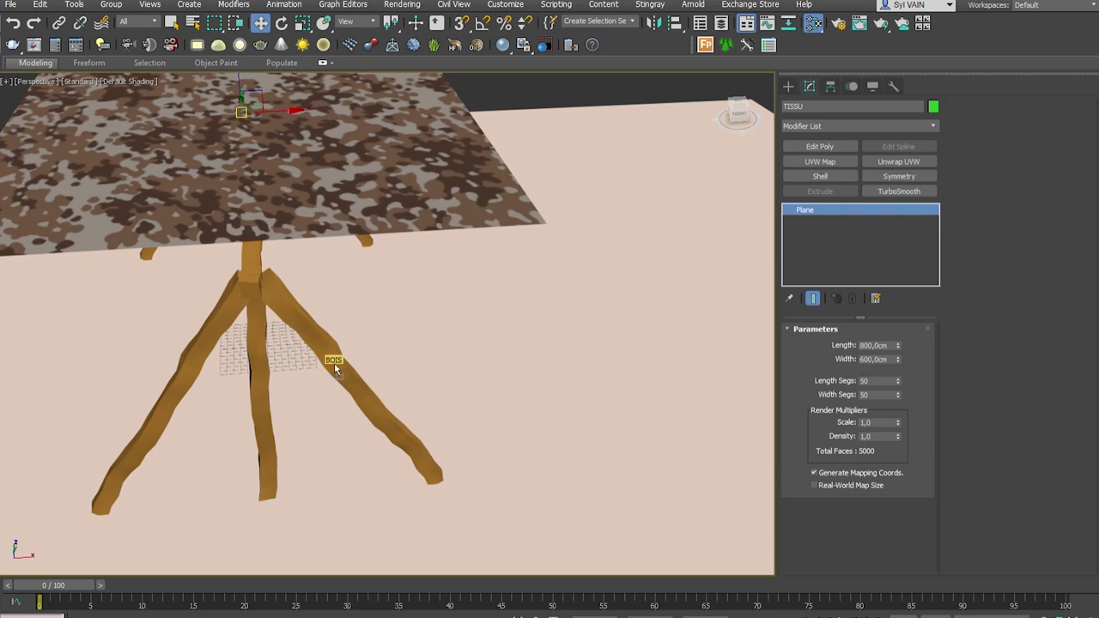
{"action": "left_click_drag", "start_coordinate": [334, 367], "coordinate": [335, 367]}
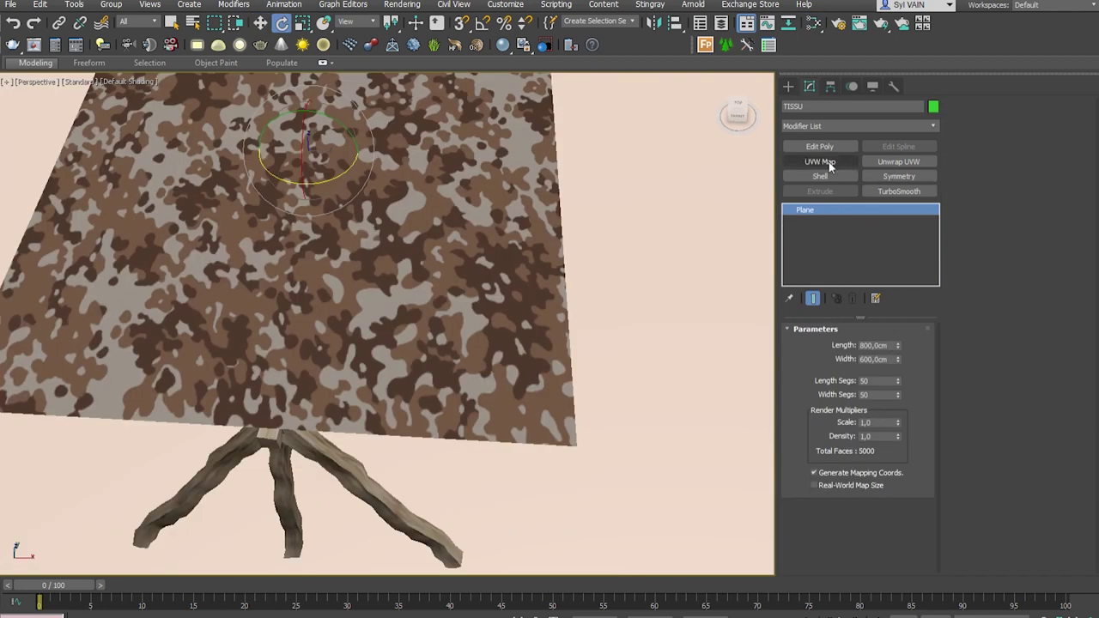
Add a UVW Map to the cloth and shrink its gizmo so the camouflage tiles finer
{"action": "left_click", "coordinate": [826, 161]}
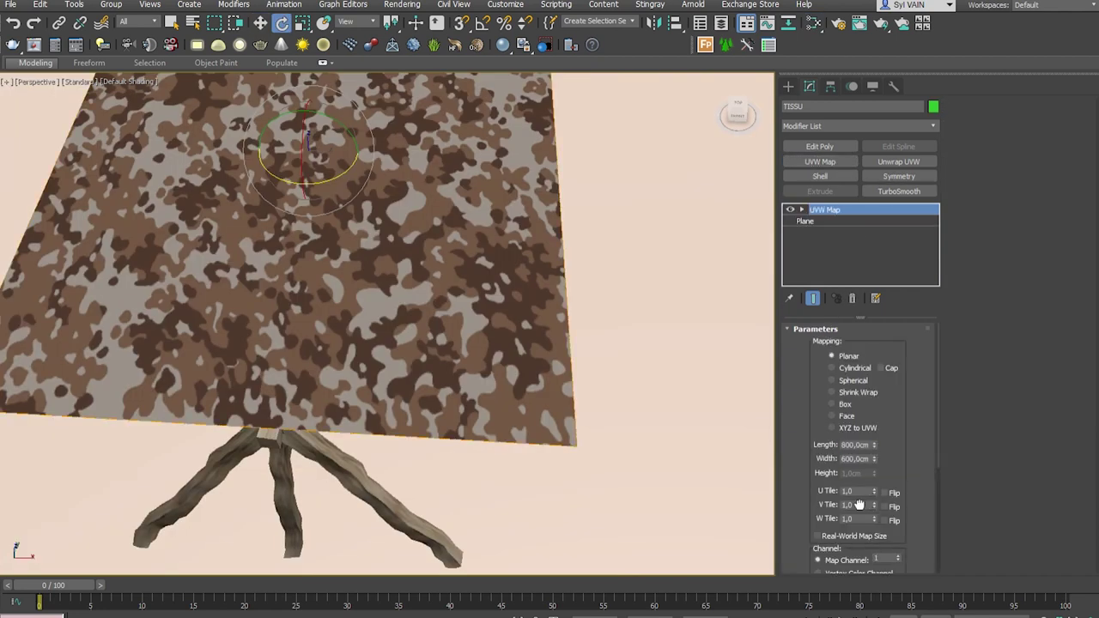
{"action": "left_click", "coordinate": [801, 210]}
{"action": "left_click", "coordinate": [824, 221]}
{"action": "left_click", "coordinate": [302, 22]}
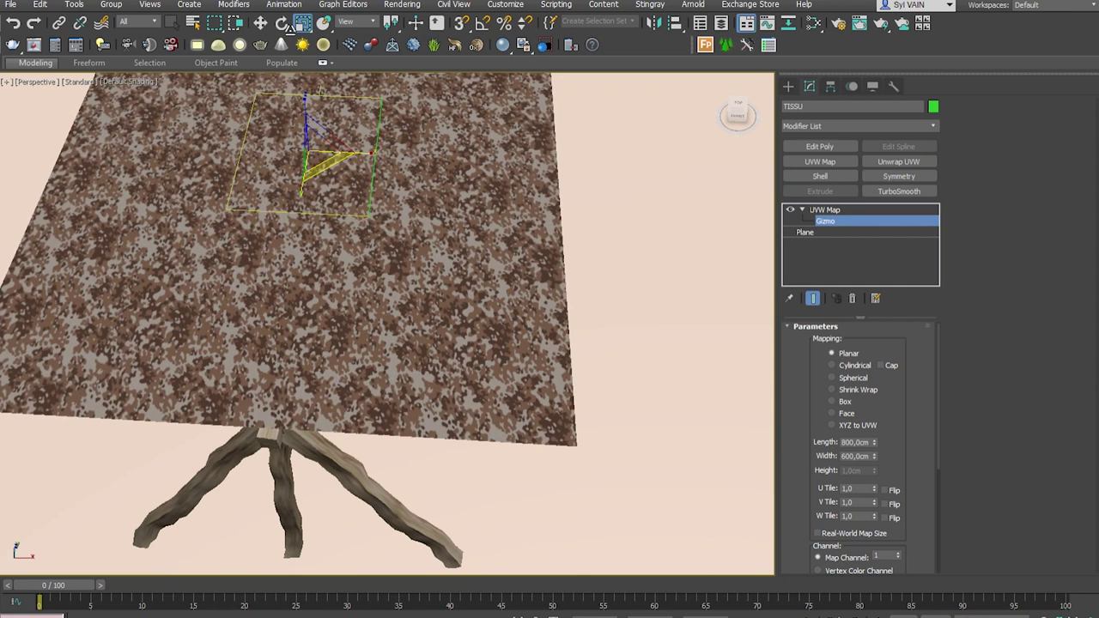
{"action": "key", "text": "ctrl+z"}
{"action": "key", "text": "ctrl+z"}
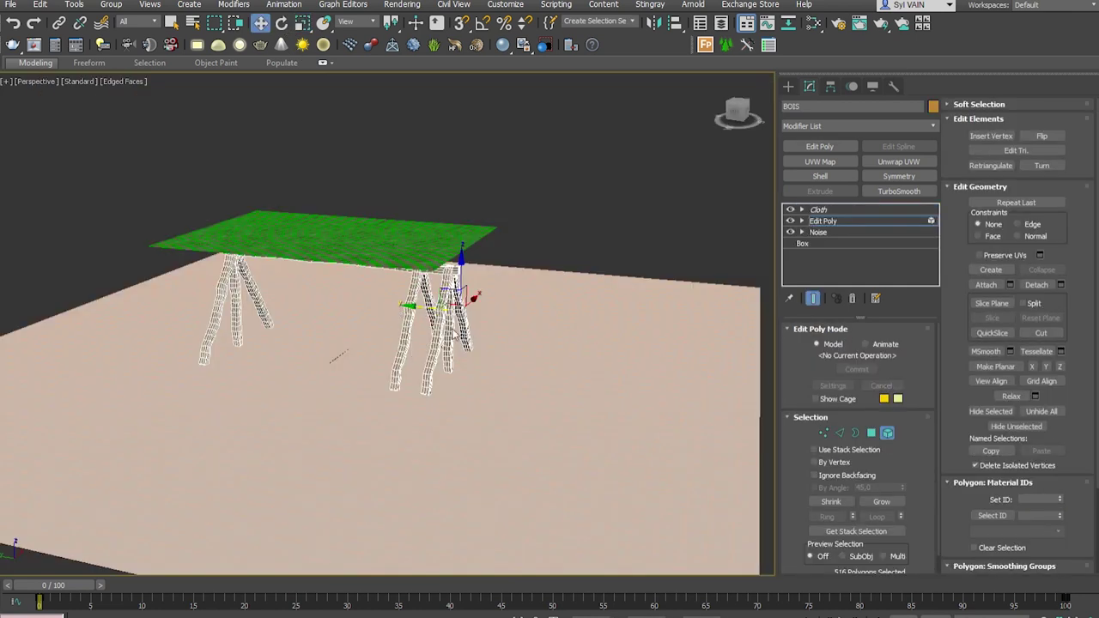
Move the pole frame left, then run the Cloth simulation to drape TISSU over the poles
{"action": "left_click_drag", "start_coordinate": [398, 308], "coordinate": [347, 325]}
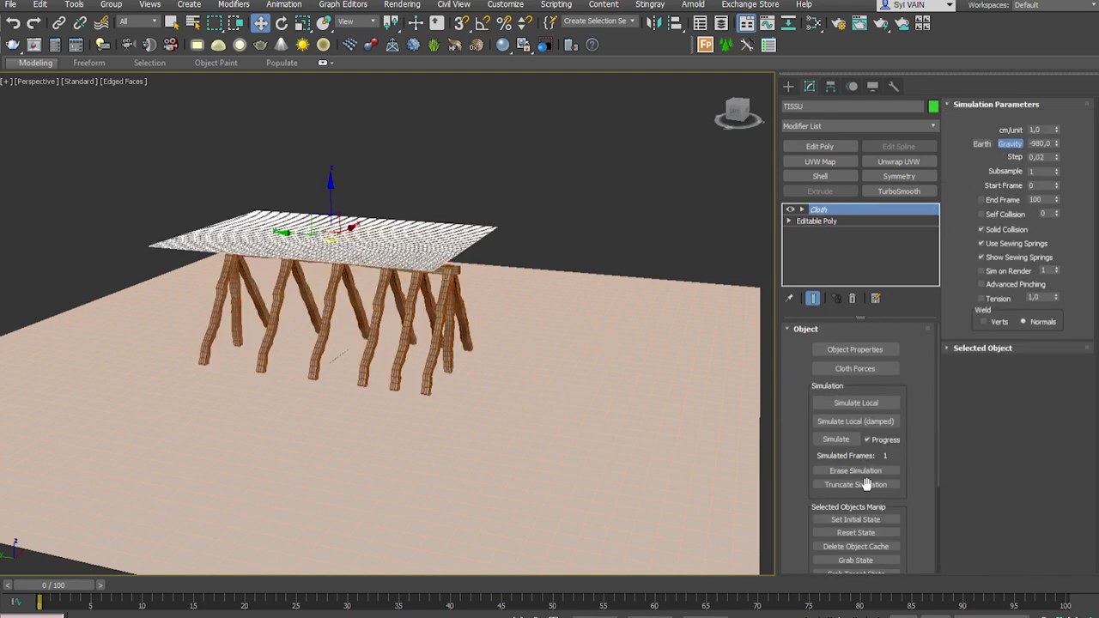
{"action": "left_click", "coordinate": [833, 439]}
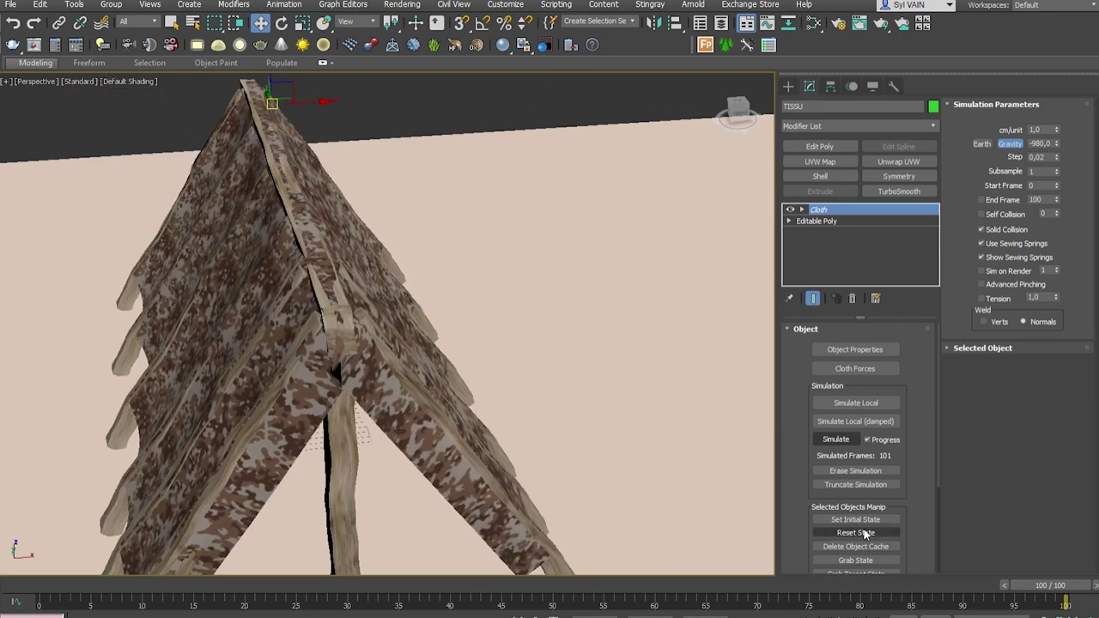
Reset and re-simulate the cloth until all 101 frames drape over the poles, then scrub and inspect
{"action": "left_click", "coordinate": [865, 533]}
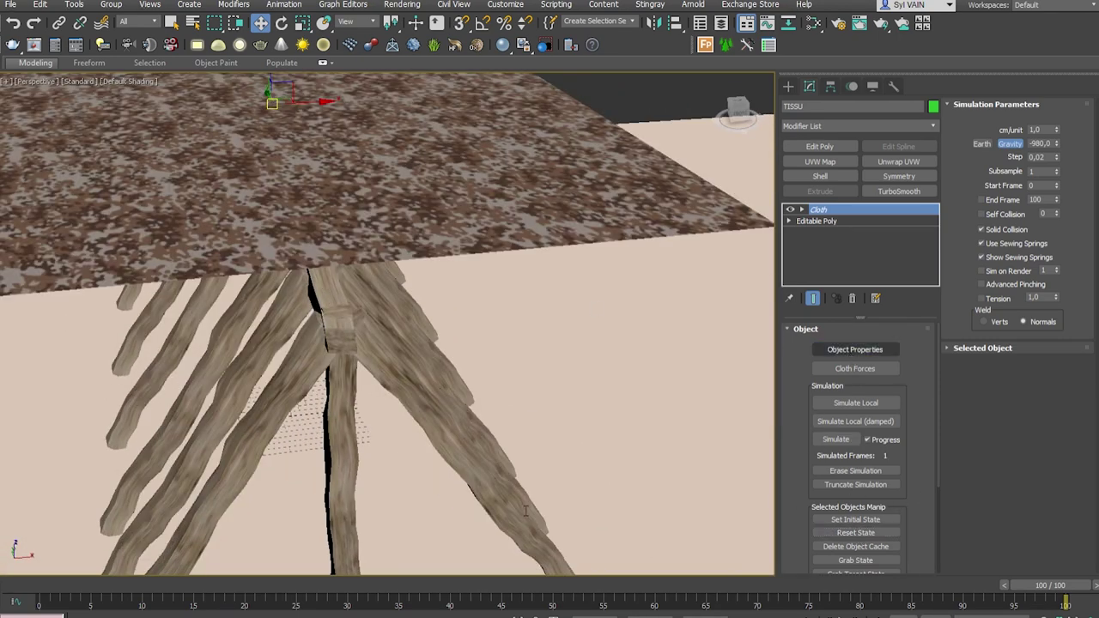
{"action": "left_click", "coordinate": [836, 438]}
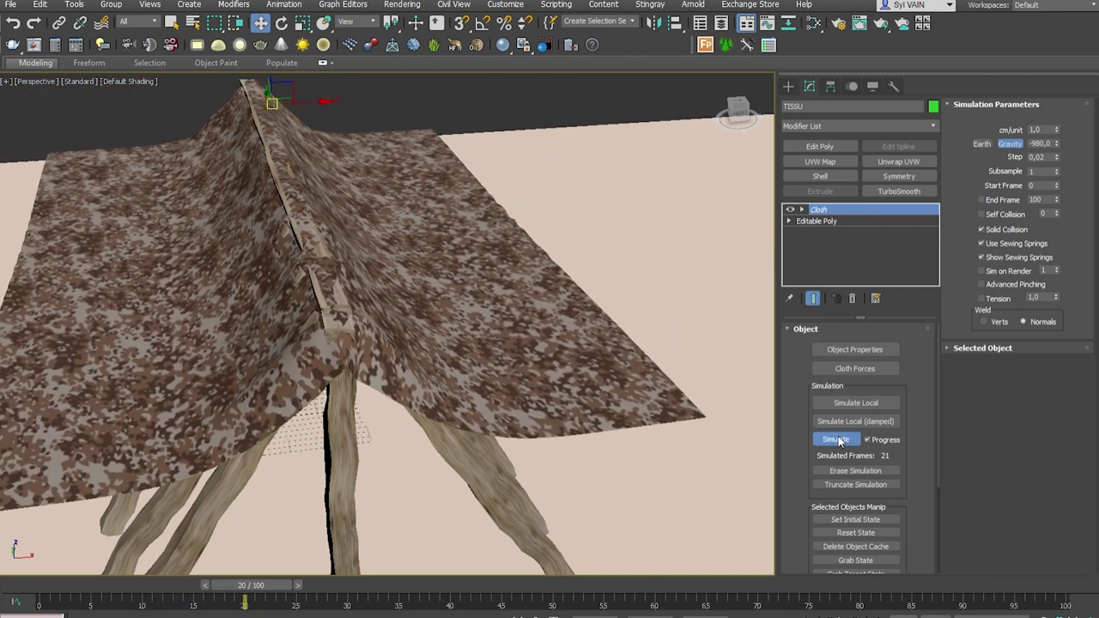
{"action": "left_click", "coordinate": [835, 439]}
{"action": "left_click", "coordinate": [856, 532]}
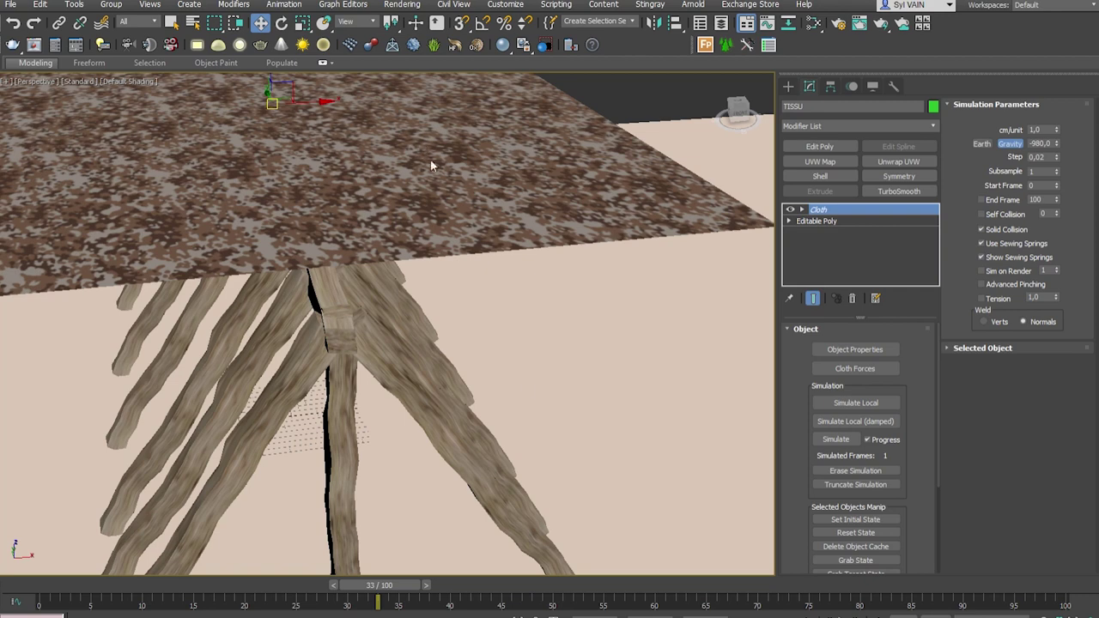
{"action": "left_click", "coordinate": [847, 439]}
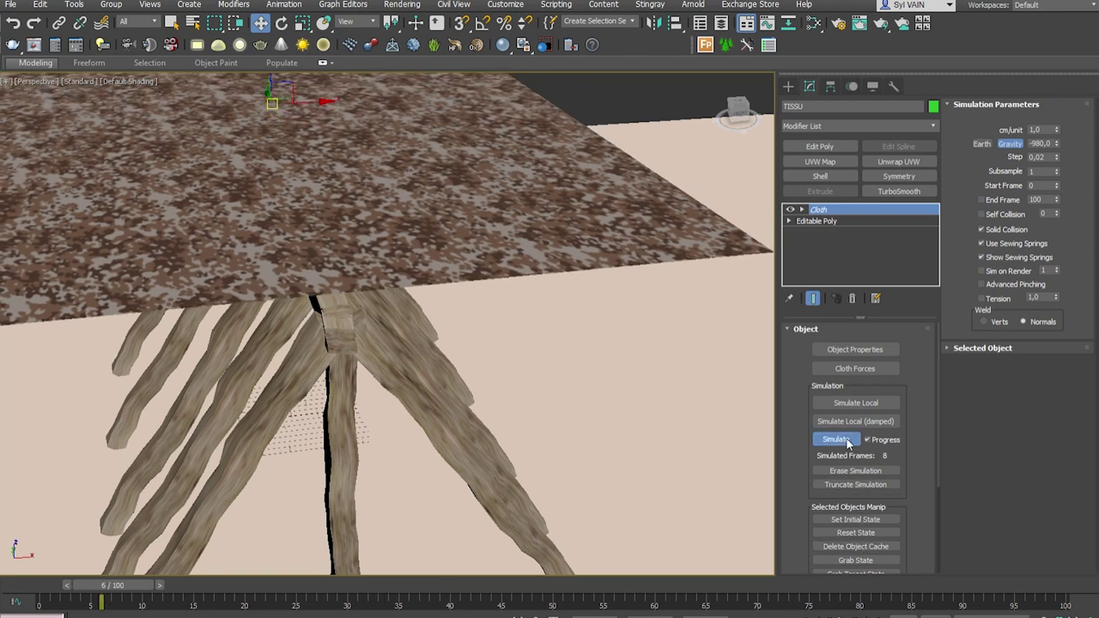
{"action": "left_click", "coordinate": [863, 532]}
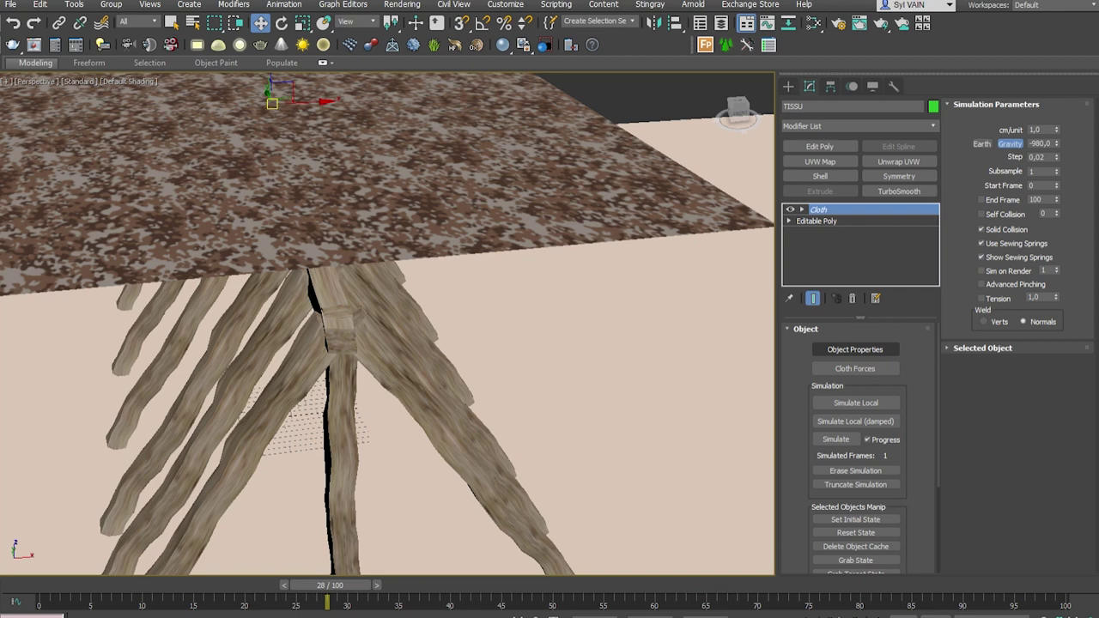
{"action": "left_click", "coordinate": [837, 438]}
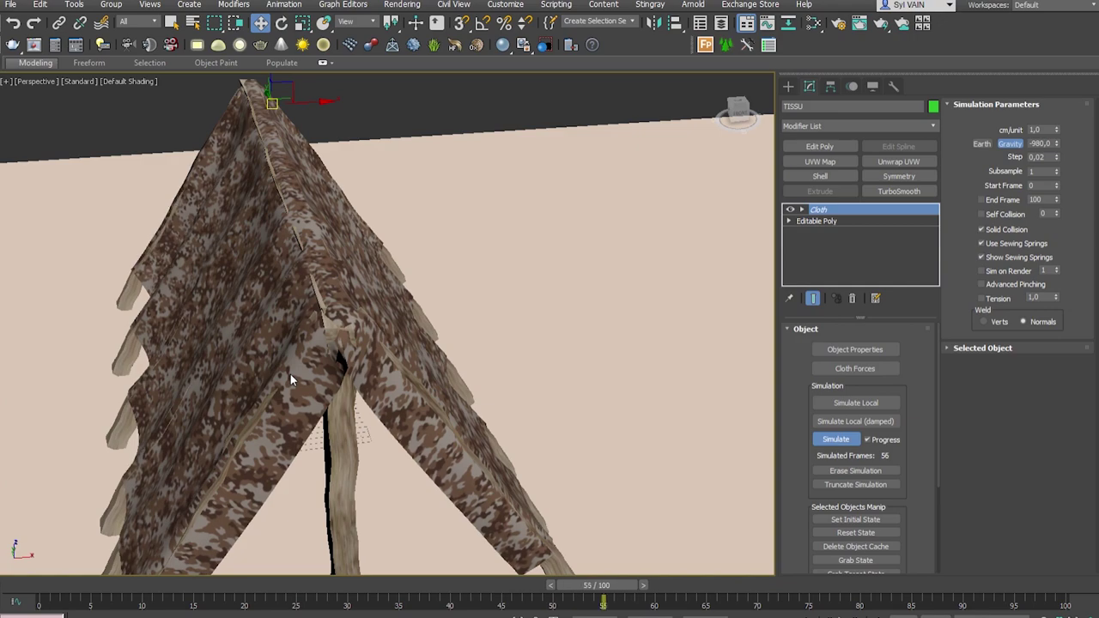
{"action": "mouse_move", "coordinate": [1058, 588]}
{"action": "left_mouse_down"}
{"action": "mouse_move", "coordinate": [262, 592]}
{"action": "mouse_move", "coordinate": [367, 594]}
{"action": "mouse_move", "coordinate": [349, 598]}
{"action": "left_mouse_up"}
{"action": "mouse_move", "coordinate": [361, 412]}
{"action": "middle_mouse_down", "text": "alt"}
{"action": "mouse_move", "coordinate": [407, 404]}
{"action": "mouse_move", "coordinate": [357, 463]}
{"action": "middle_mouse_up", "text": "alt"}
Add a Shell modifier to the draped cloth with a 2 cm outer amount
{"action": "left_click", "coordinate": [837, 177]}
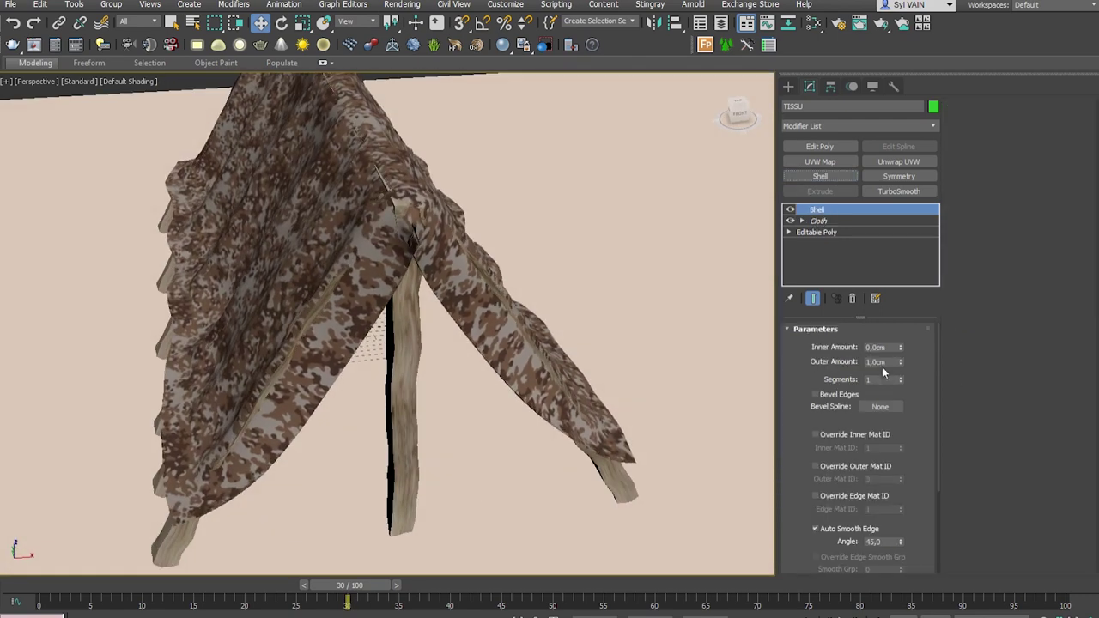
{"action": "mouse_move", "coordinate": [903, 346]}
{"action": "left_mouse_down"}
{"action": "mouse_move", "coordinate": [940, 327]}
{"action": "mouse_move", "coordinate": [882, 371]}
{"action": "left_mouse_up"}
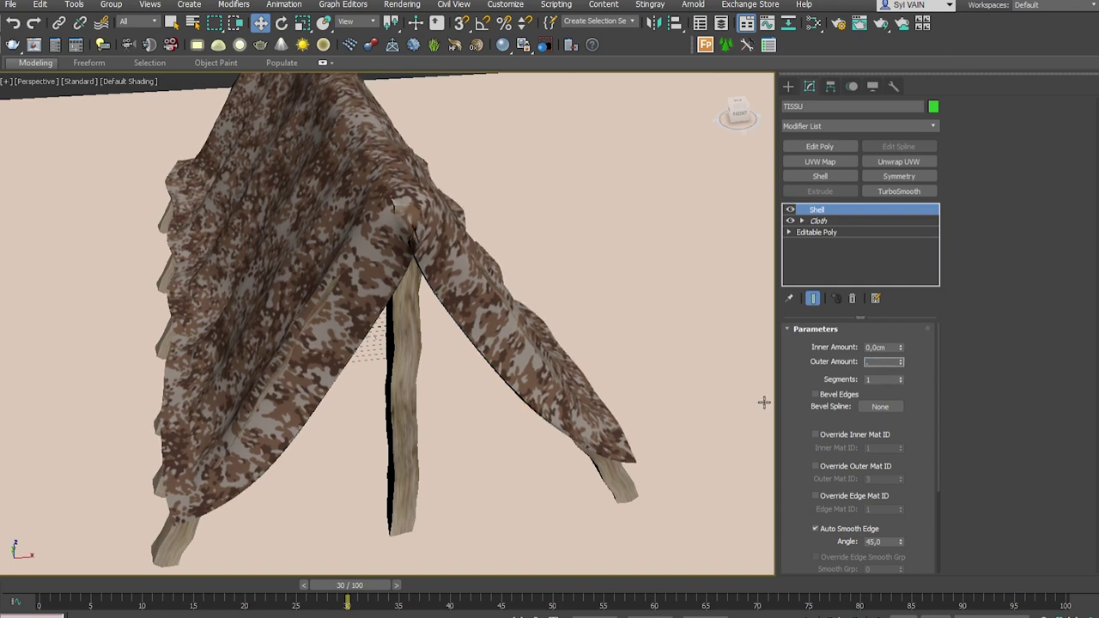
{"action": "scroll", "coordinate": [399, 213], "scroll_direction": "down", "scroll_amount": 5}
{"action": "middle_click_drag", "start_coordinate": [380, 140], "coordinate": [363, 146], "text": "alt"}
{"action": "mouse_move", "coordinate": [363, 248]}
{"action": "middle_mouse_down", "text": "alt"}
{"action": "mouse_move", "coordinate": [463, 245]}
{"action": "mouse_move", "coordinate": [271, 248]}
{"action": "middle_mouse_up", "text": "alt"}
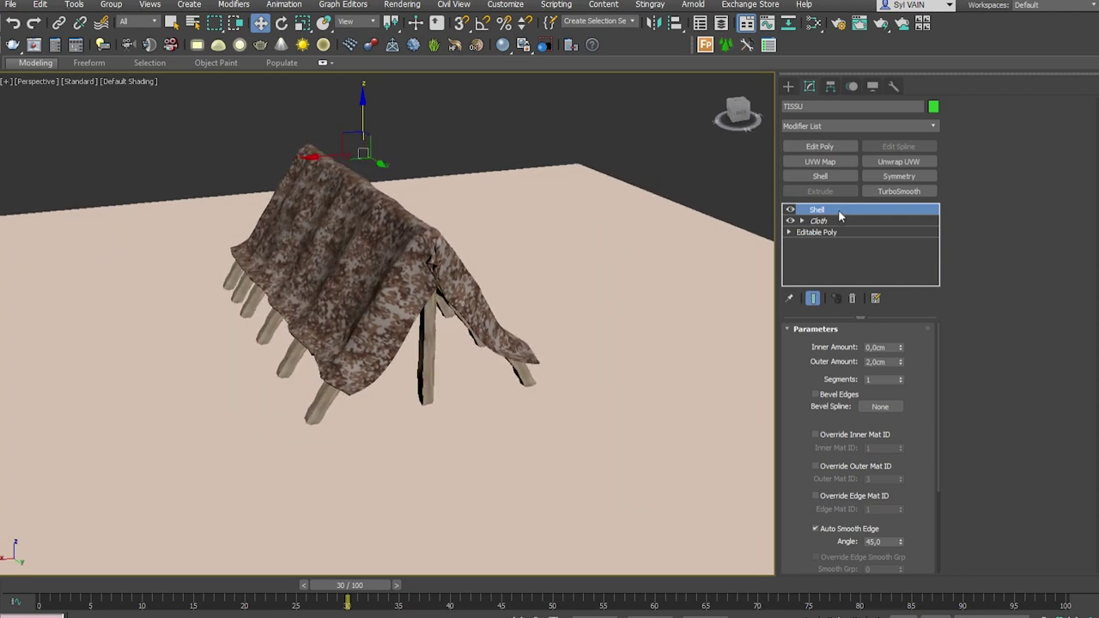
{"action": "left_click", "coordinate": [823, 125]}
{"action": "type", "text": "Relax"}
Add a Relax modifier above the Shell with its Relax Value set to 0
{"action": "key", "text": "Return"}
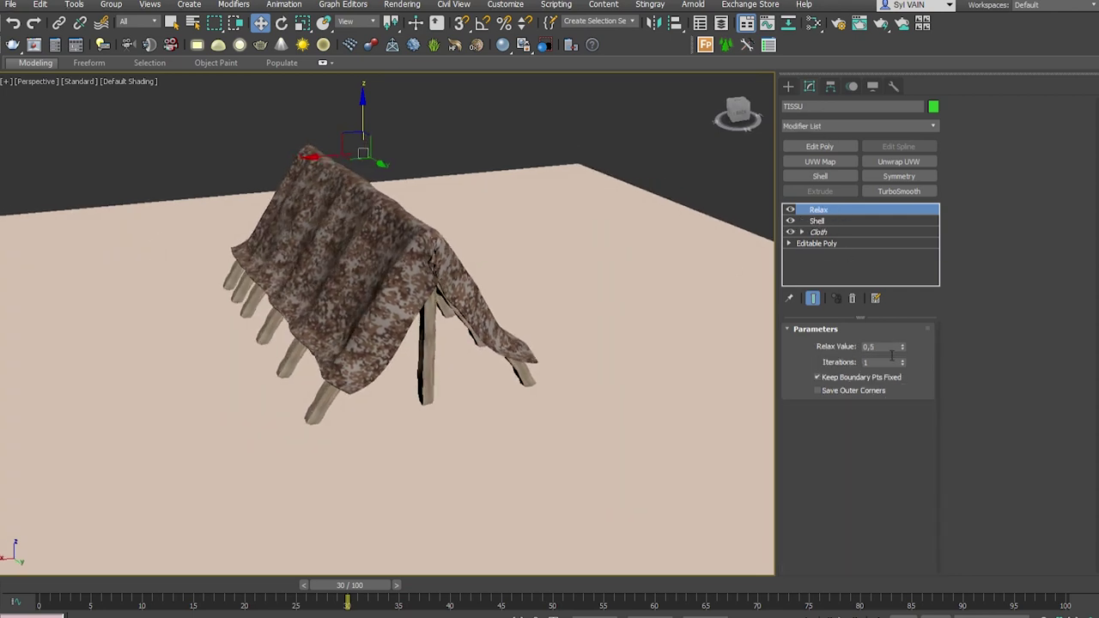
{"action": "scroll", "coordinate": [392, 260], "scroll_direction": "up", "scroll_amount": 3}
{"action": "scroll", "coordinate": [417, 304], "scroll_direction": "up", "scroll_amount": 2}
{"action": "scroll", "coordinate": [421, 277], "scroll_direction": "up", "scroll_amount": 2}
{"action": "scroll", "coordinate": [422, 278], "scroll_direction": "up", "scroll_amount": 2}
{"action": "left_click_drag", "start_coordinate": [902, 347], "coordinate": [906, 425]}
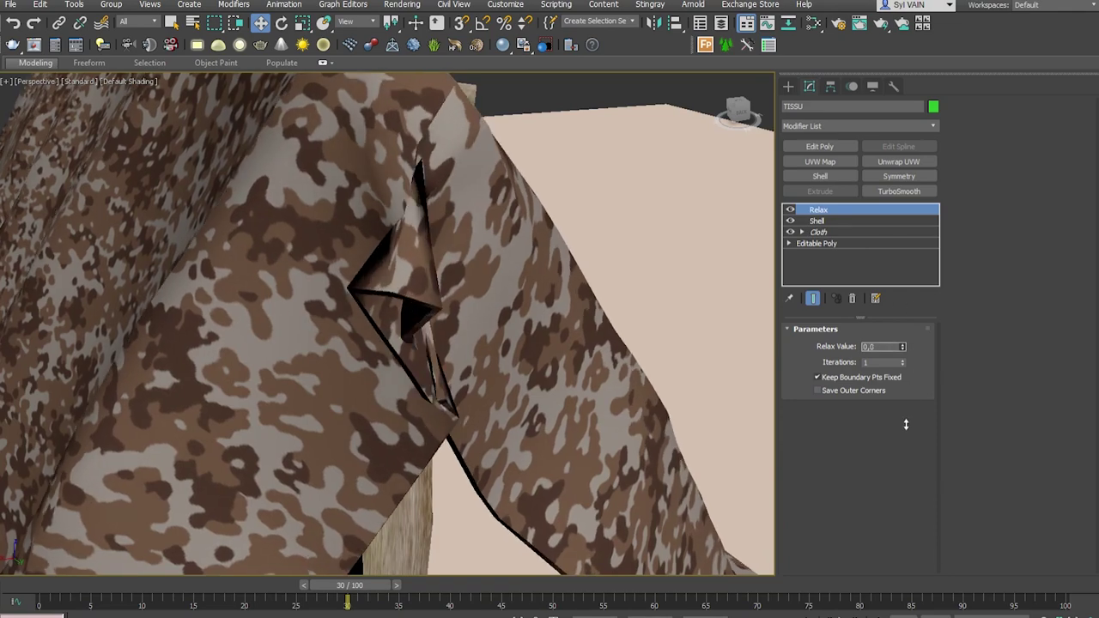
Add TurboSmooth with 1 iteration to smooth the cloth, then deselect it
{"action": "left_click", "coordinate": [897, 191]}
{"action": "scroll", "coordinate": [425, 291], "scroll_direction": "down", "scroll_amount": 3}
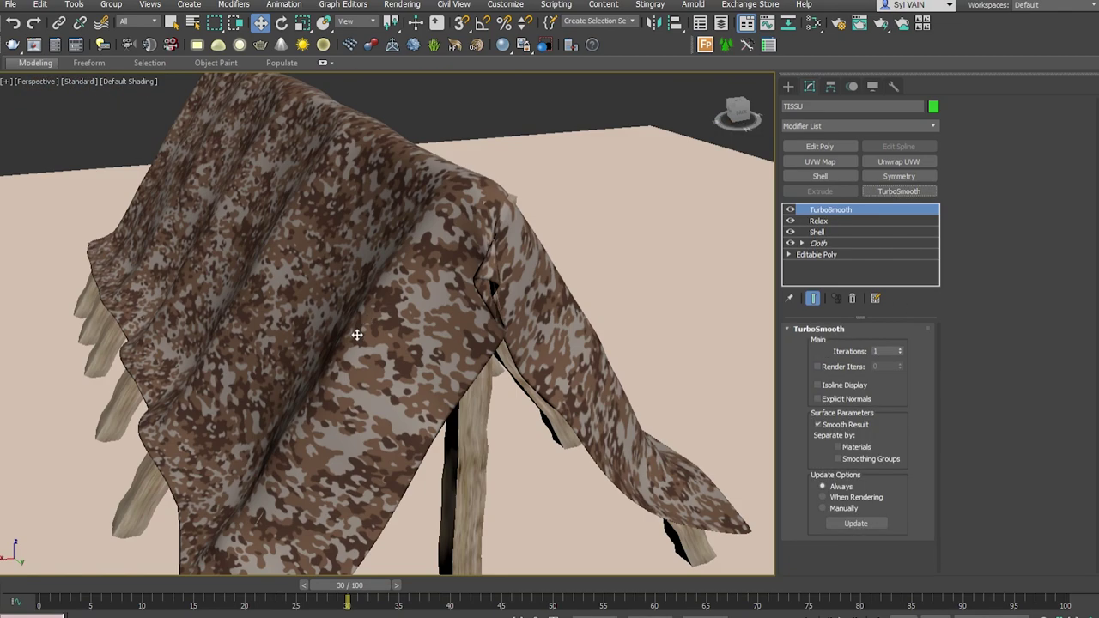
{"action": "scroll", "coordinate": [356, 334], "scroll_direction": "down", "scroll_amount": 5}
{"action": "scroll", "coordinate": [430, 338], "scroll_direction": "down", "scroll_amount": 3}
{"action": "left_click", "coordinate": [534, 496]}
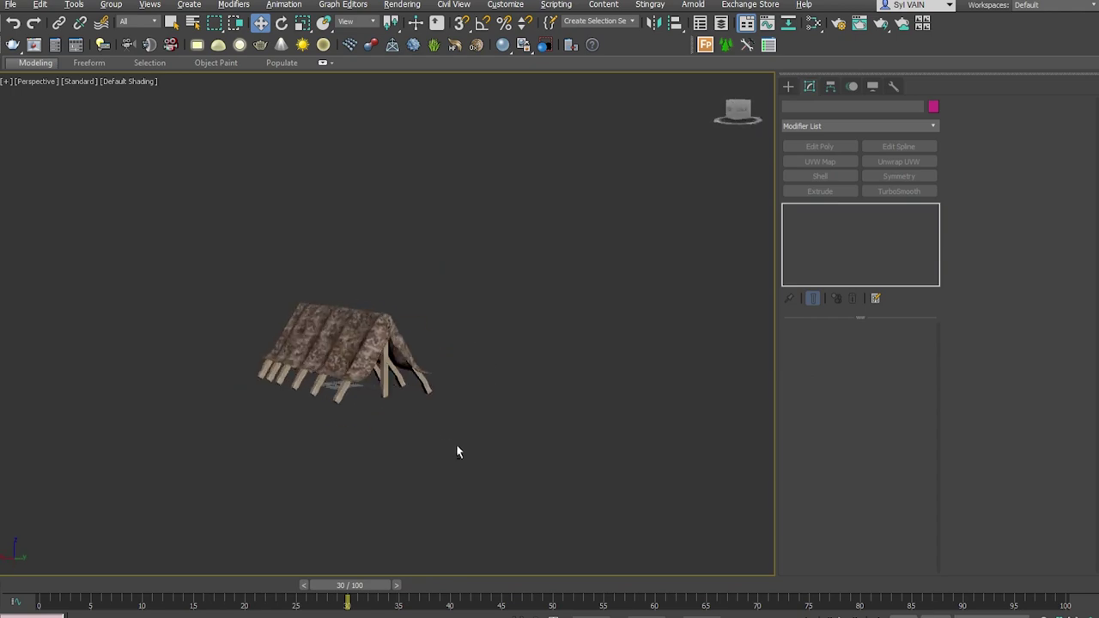
Select the BOIS poles, review their Edit Poly modifier, then clear the selection
{"action": "left_click", "coordinate": [387, 382]}
{"action": "left_click", "coordinate": [829, 221]}
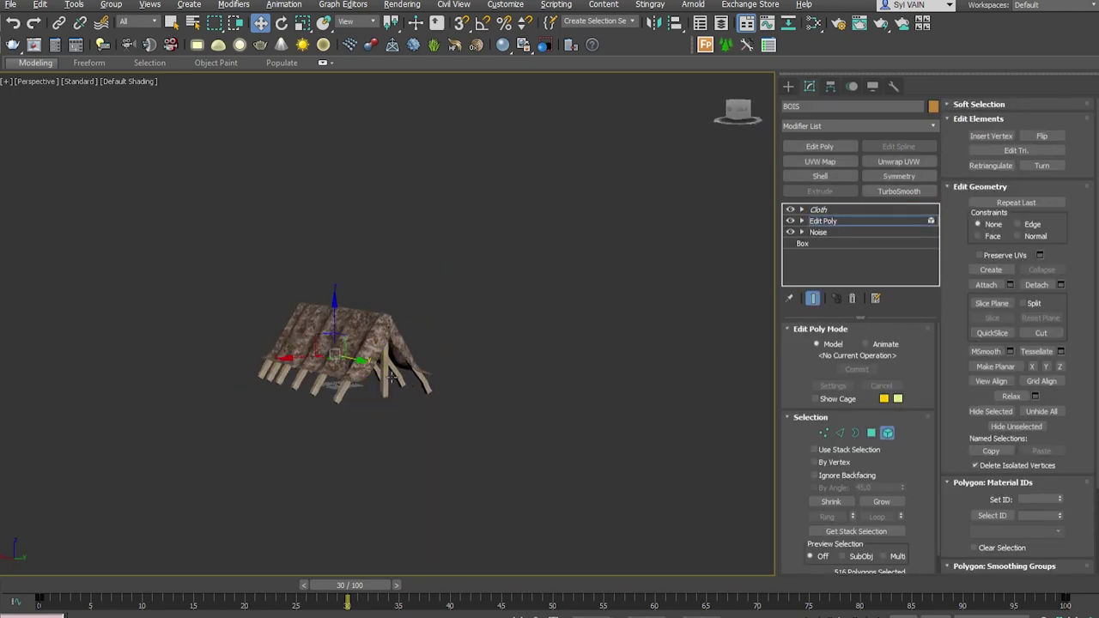
{"action": "left_click", "coordinate": [453, 403]}
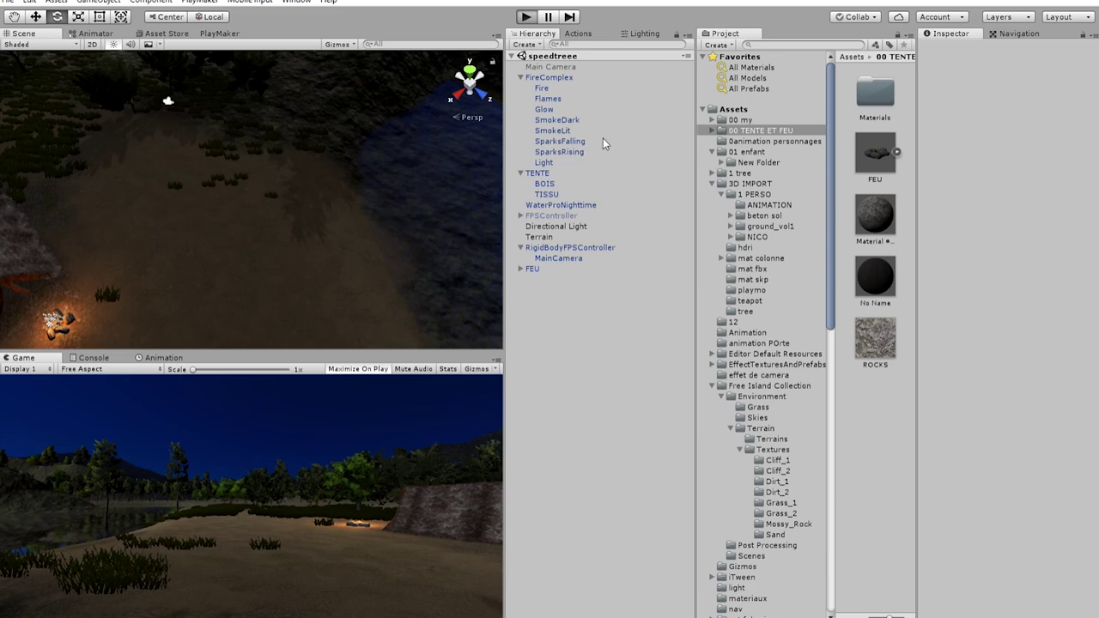
{"action": "key", "text": "ctrl+p"}
{"action": "key", "text": "w"}
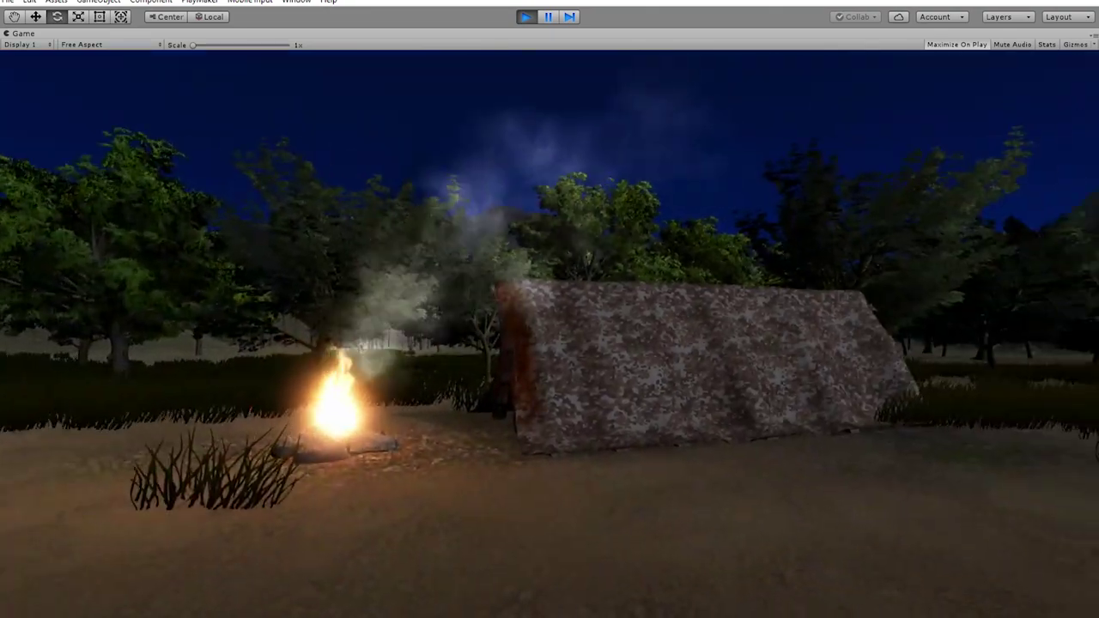
{"action": "key", "text": "w"}
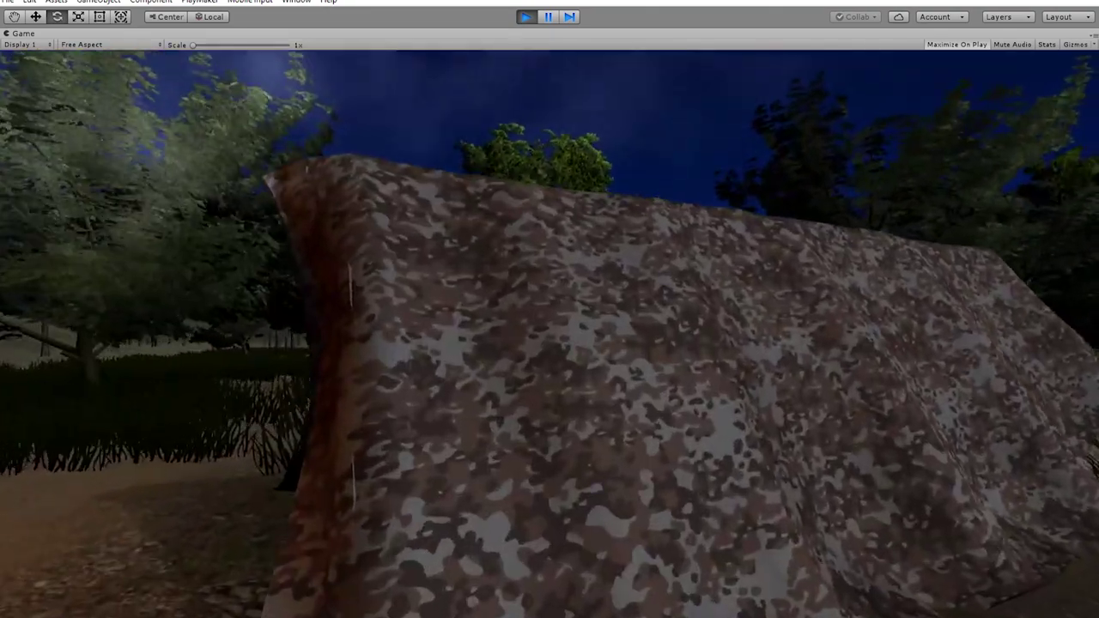
{"action": "key", "text": "s"}
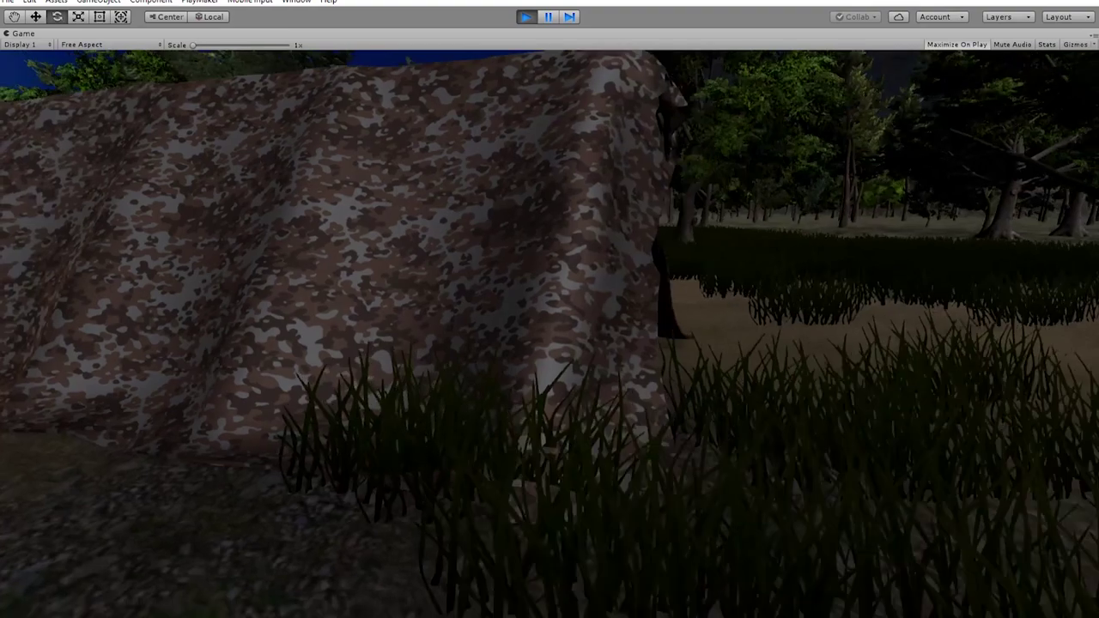
{"action": "key", "text": "w"}
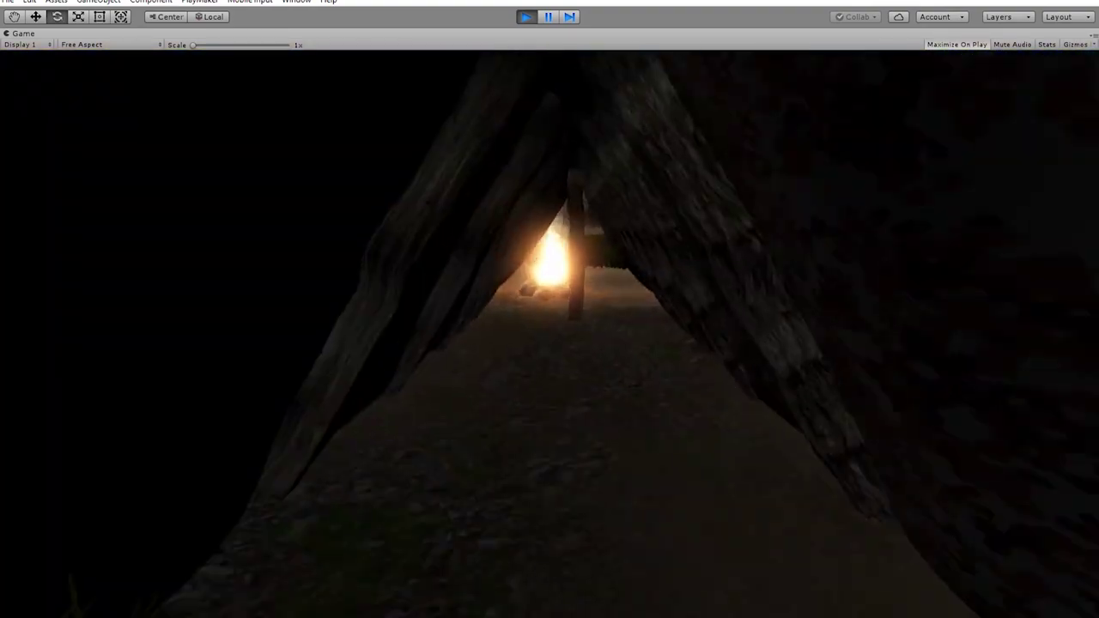
{"action": "key", "text": "w"}
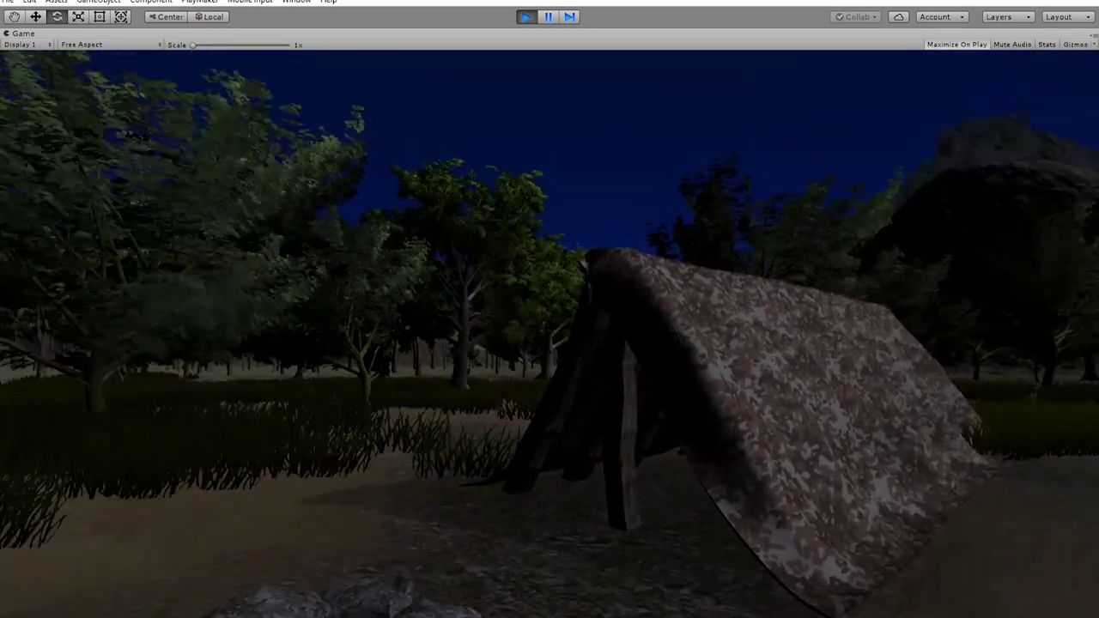
{"action": "key", "text": "s"}
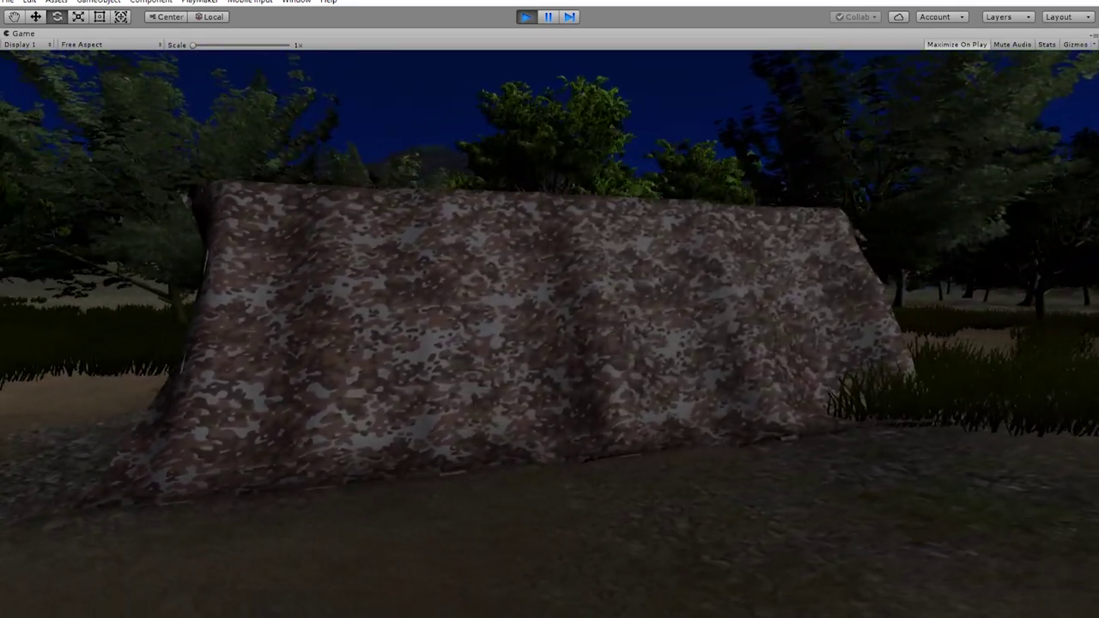
{"action": "key", "text": "d"}
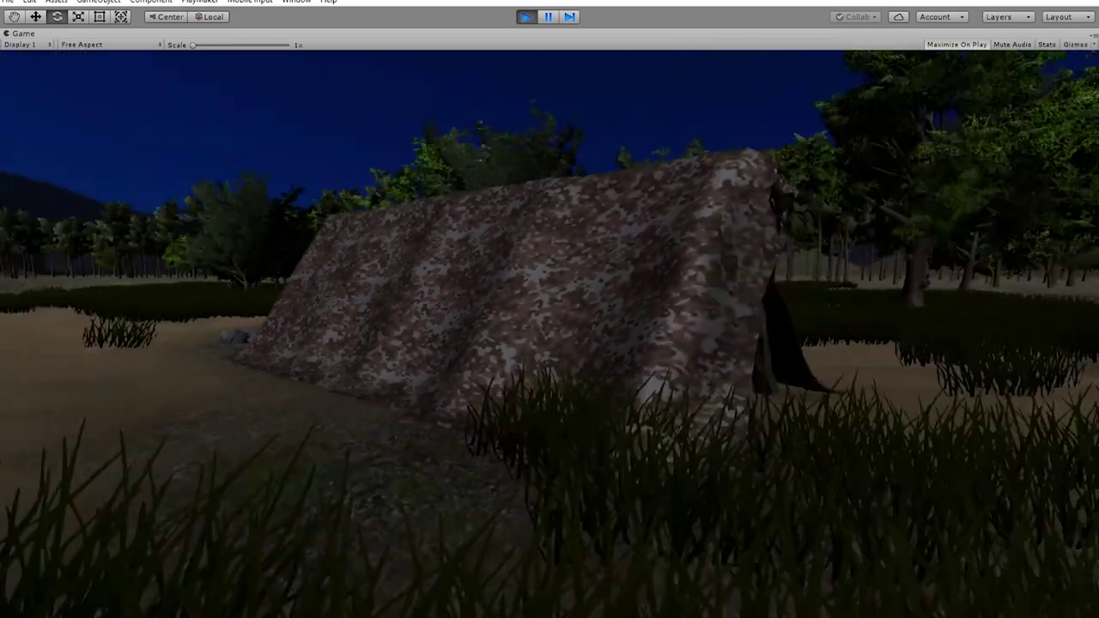
{"action": "key", "text": "a"}
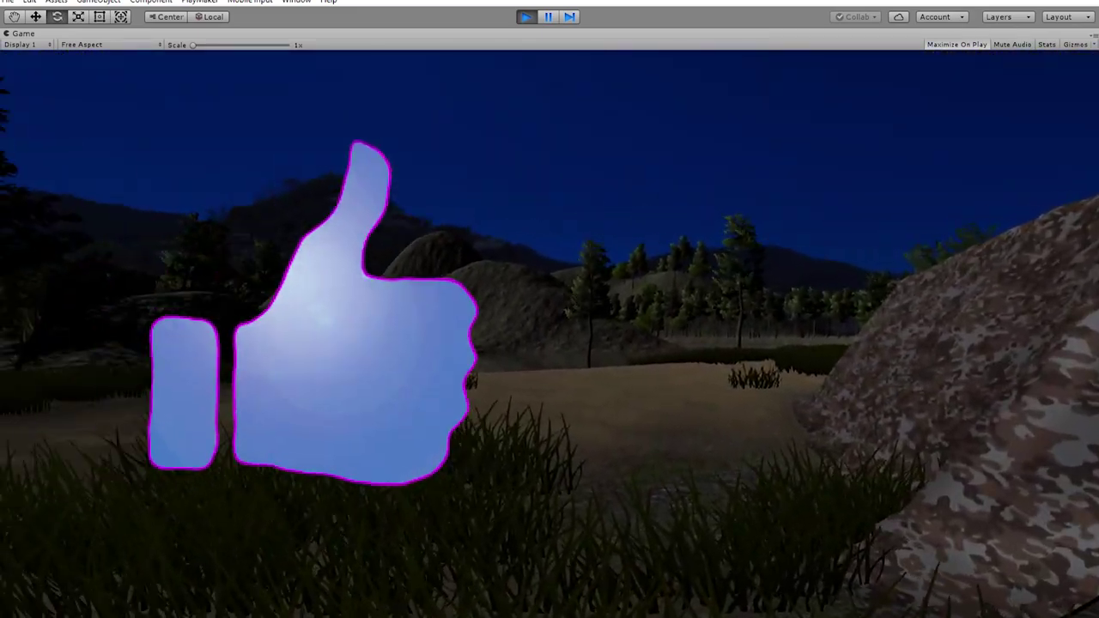
{"action": "key", "text": "a"}
{"action": "key", "text": "w"}
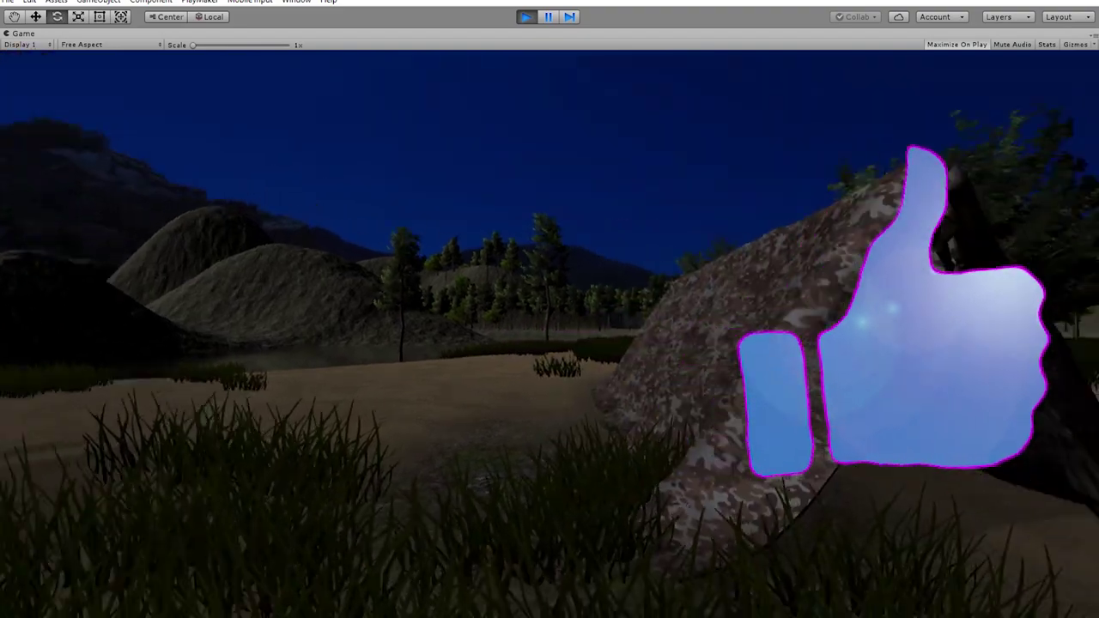
{"action": "key", "text": "d"}
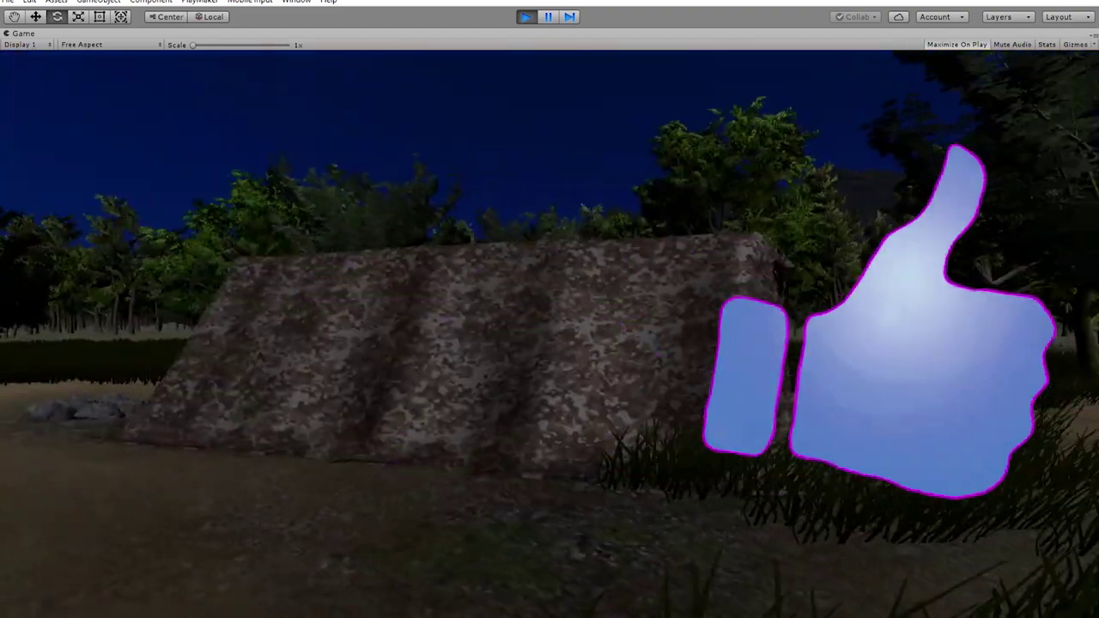
{"action": "key", "text": "w"}
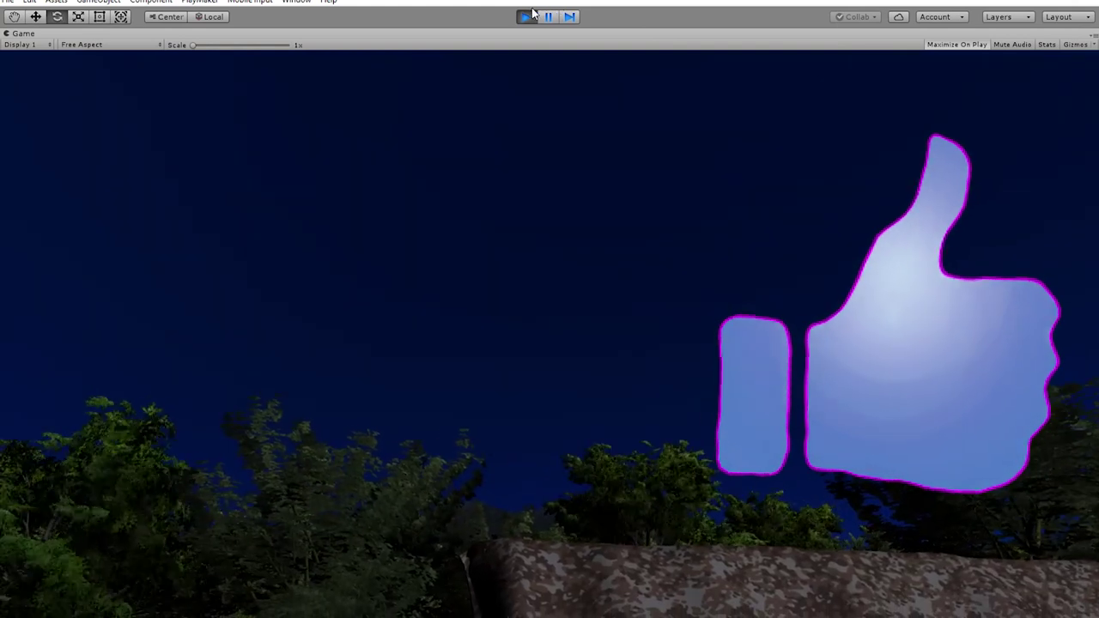
{"action": "left_click", "coordinate": [530, 15]}
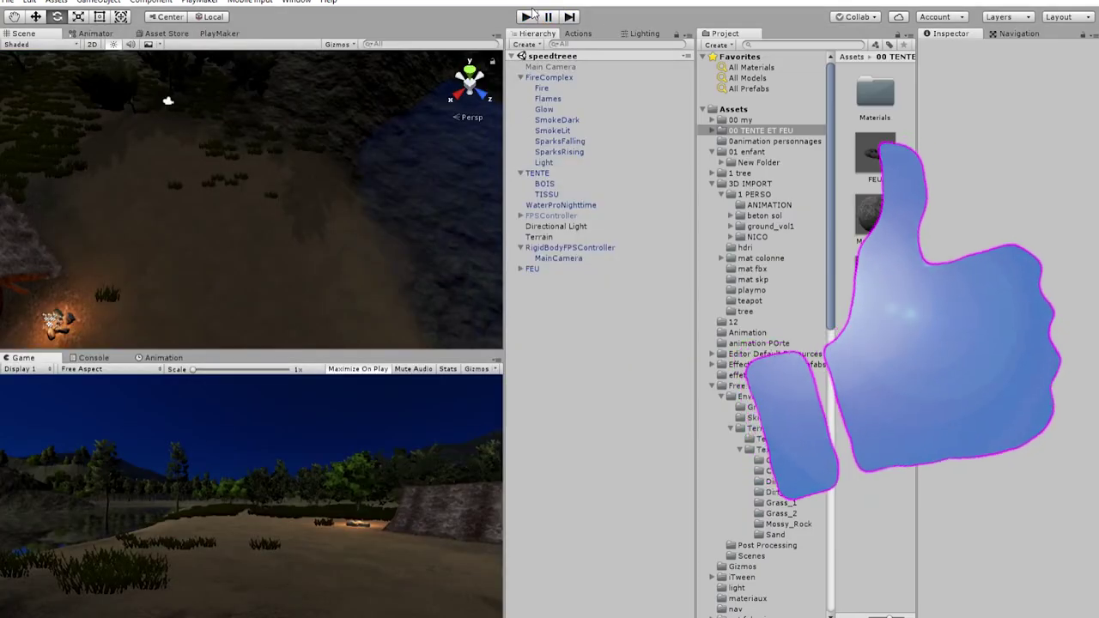